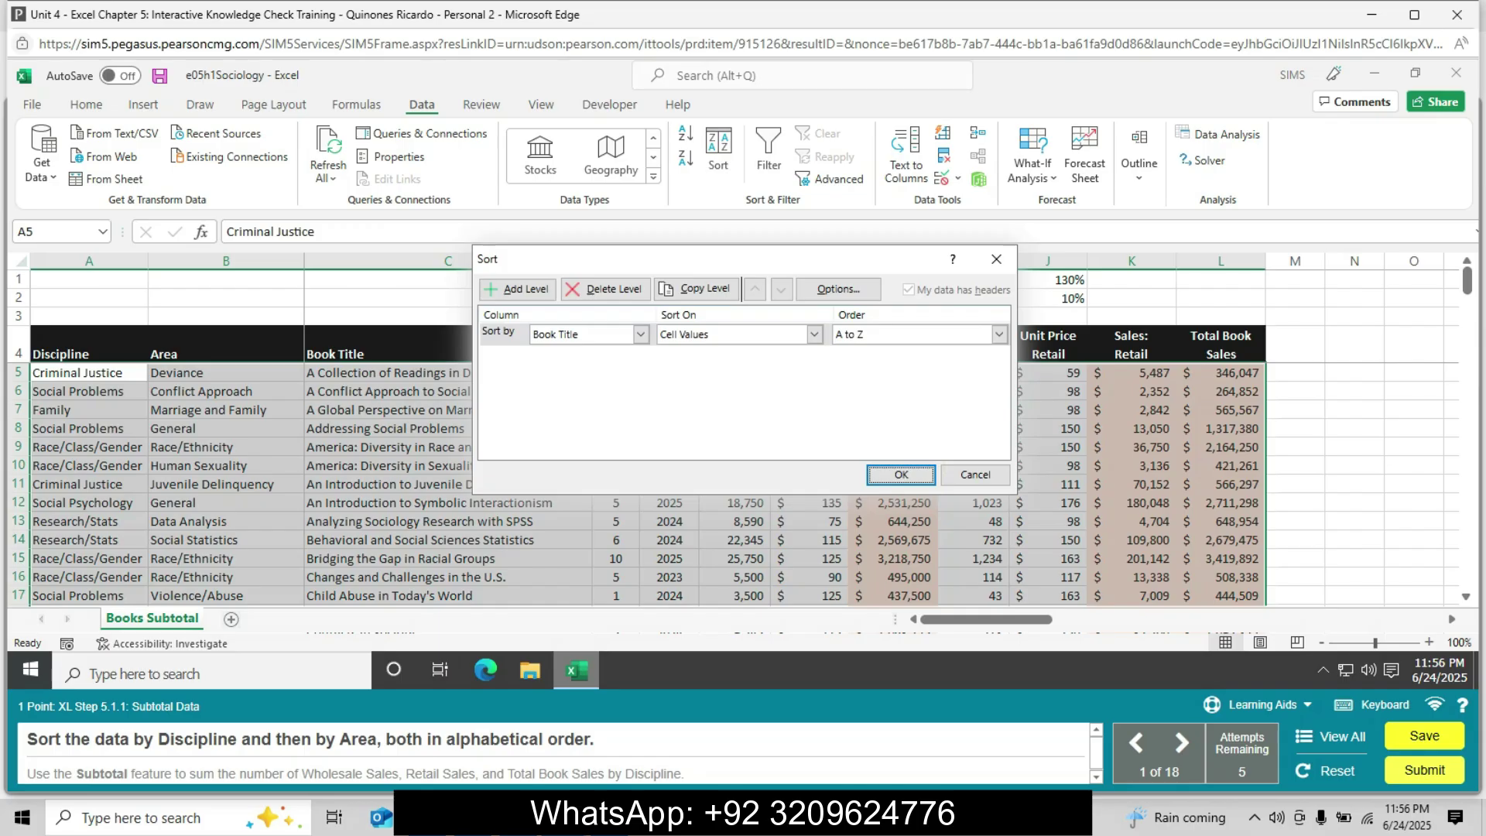
Sort the book data by Discipline and then by Area, both by cell values from A to Z.
left_click(641, 334)
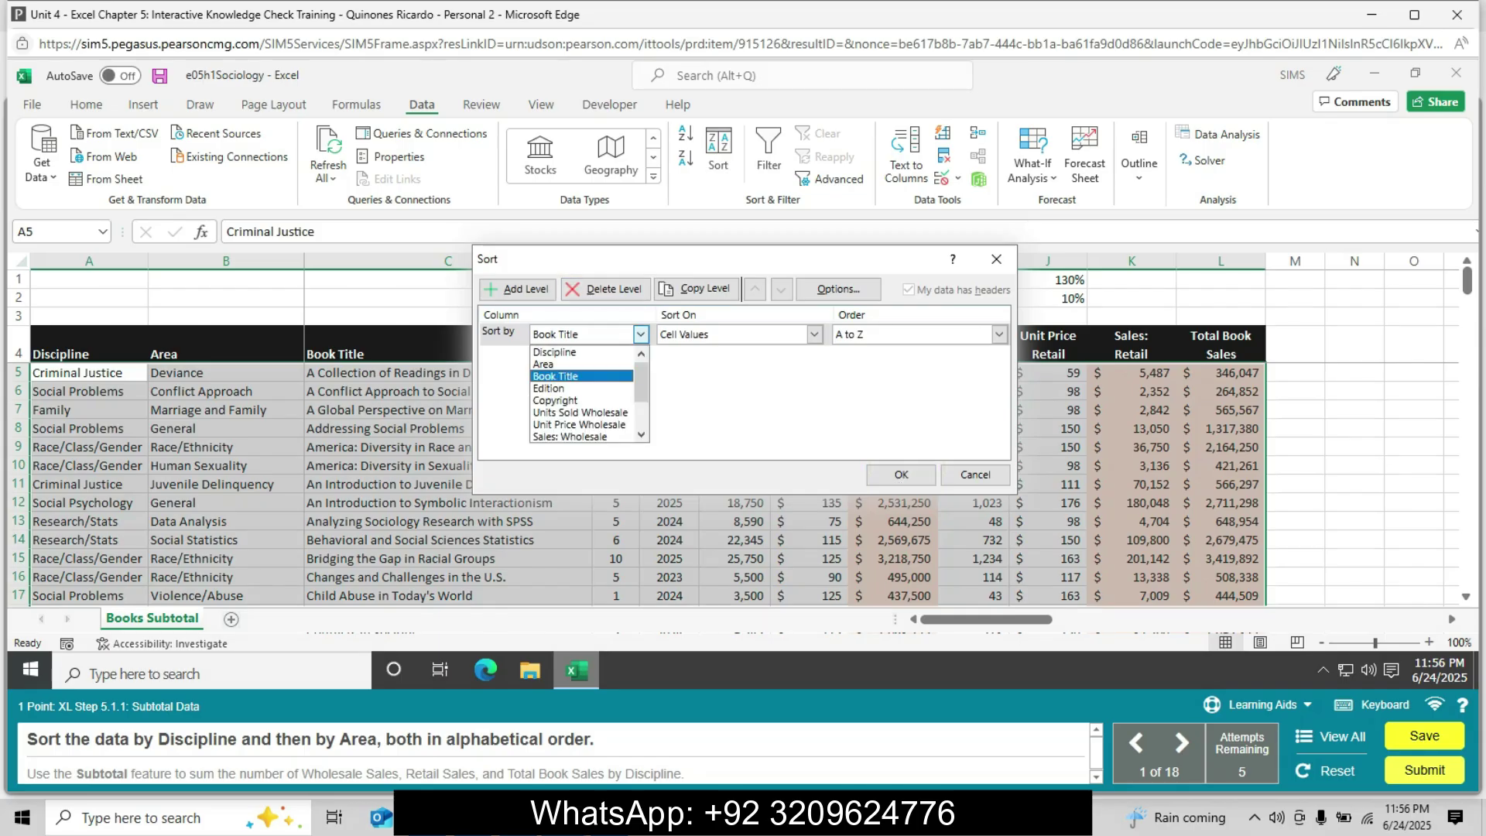
left_click(554, 353)
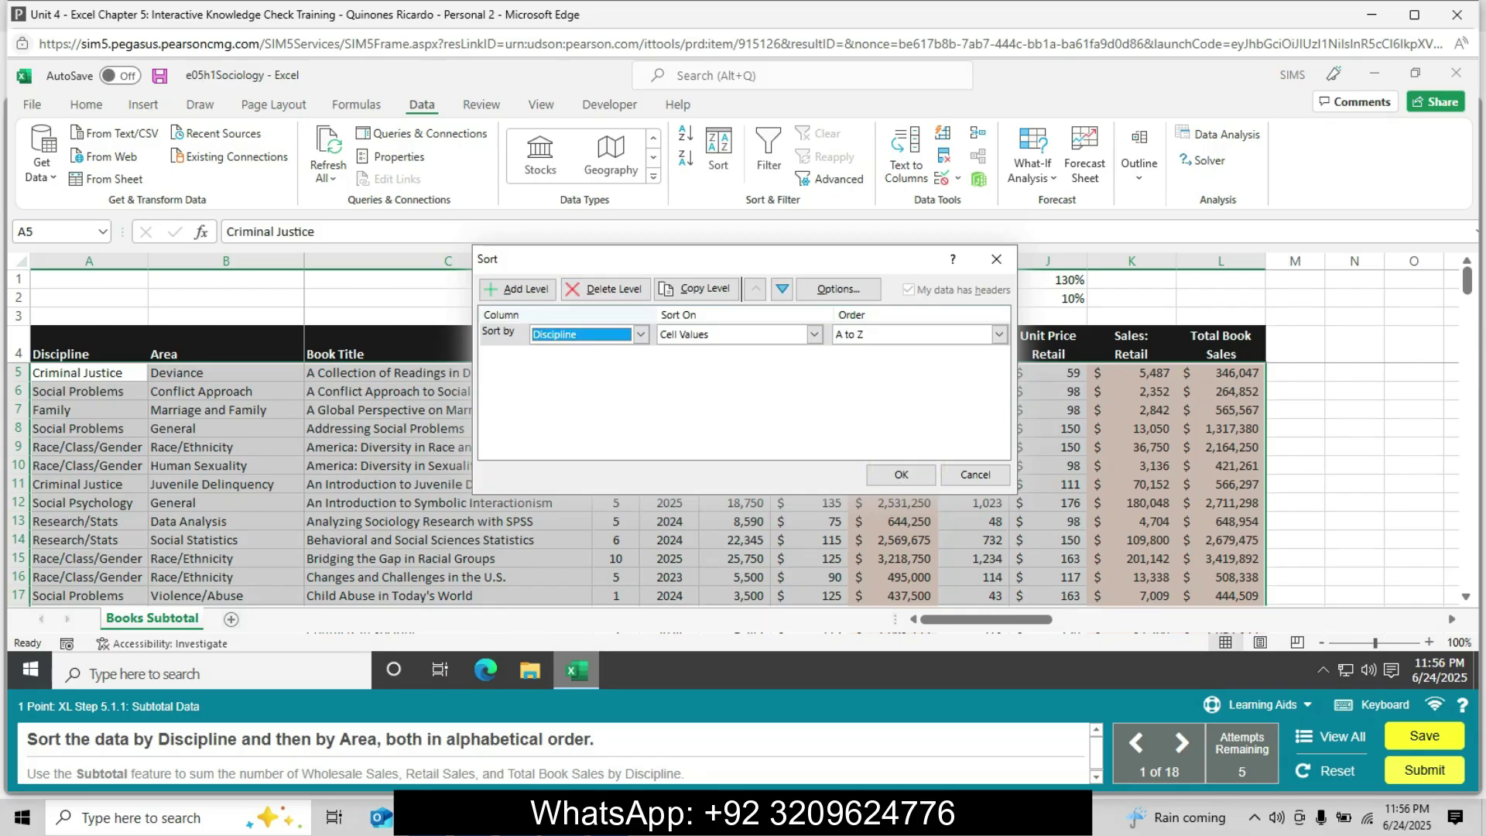
left_click(517, 289)
left_click(641, 357)
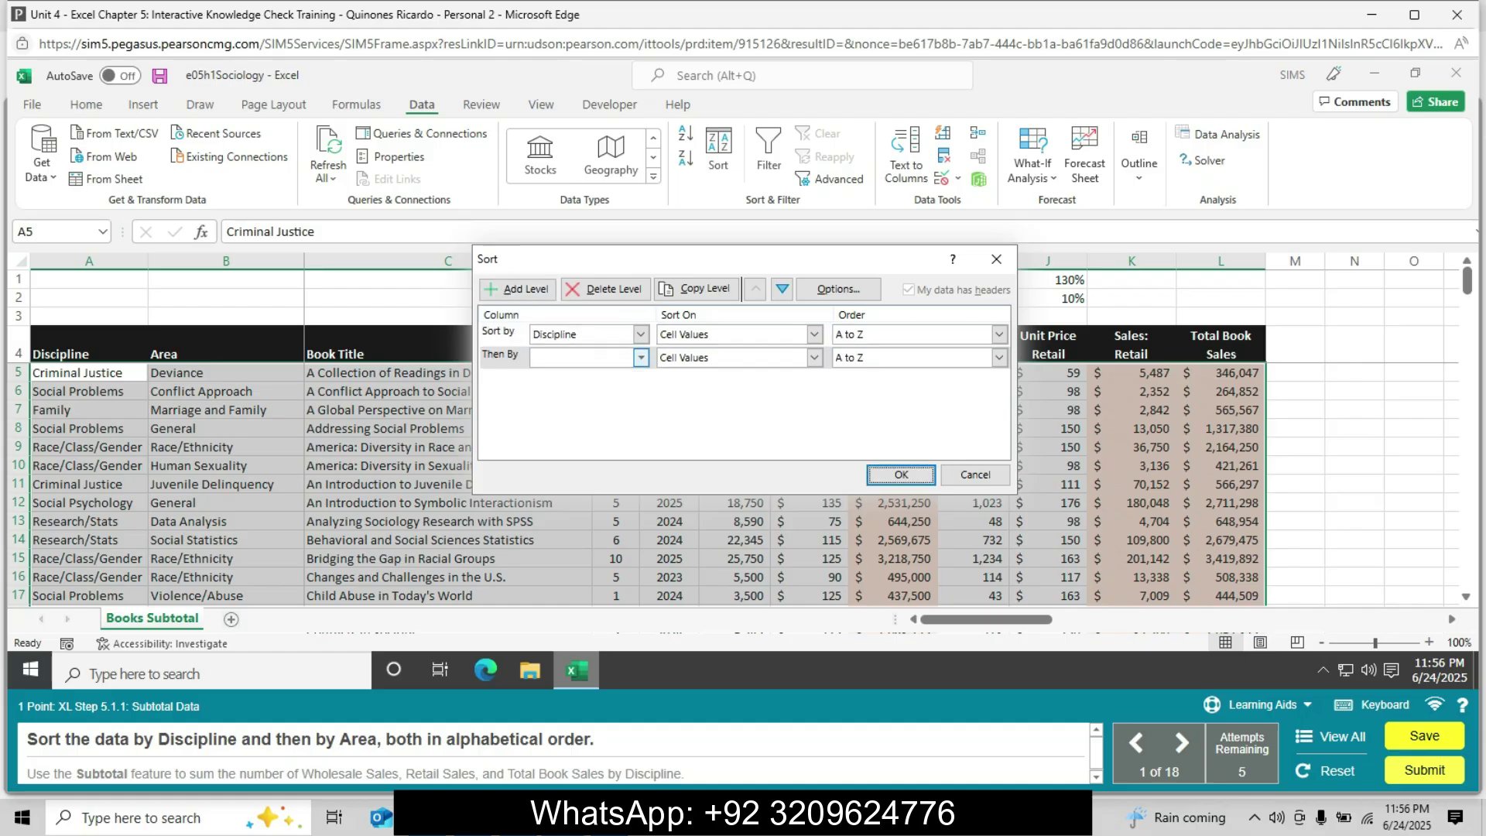
left_click(543, 387)
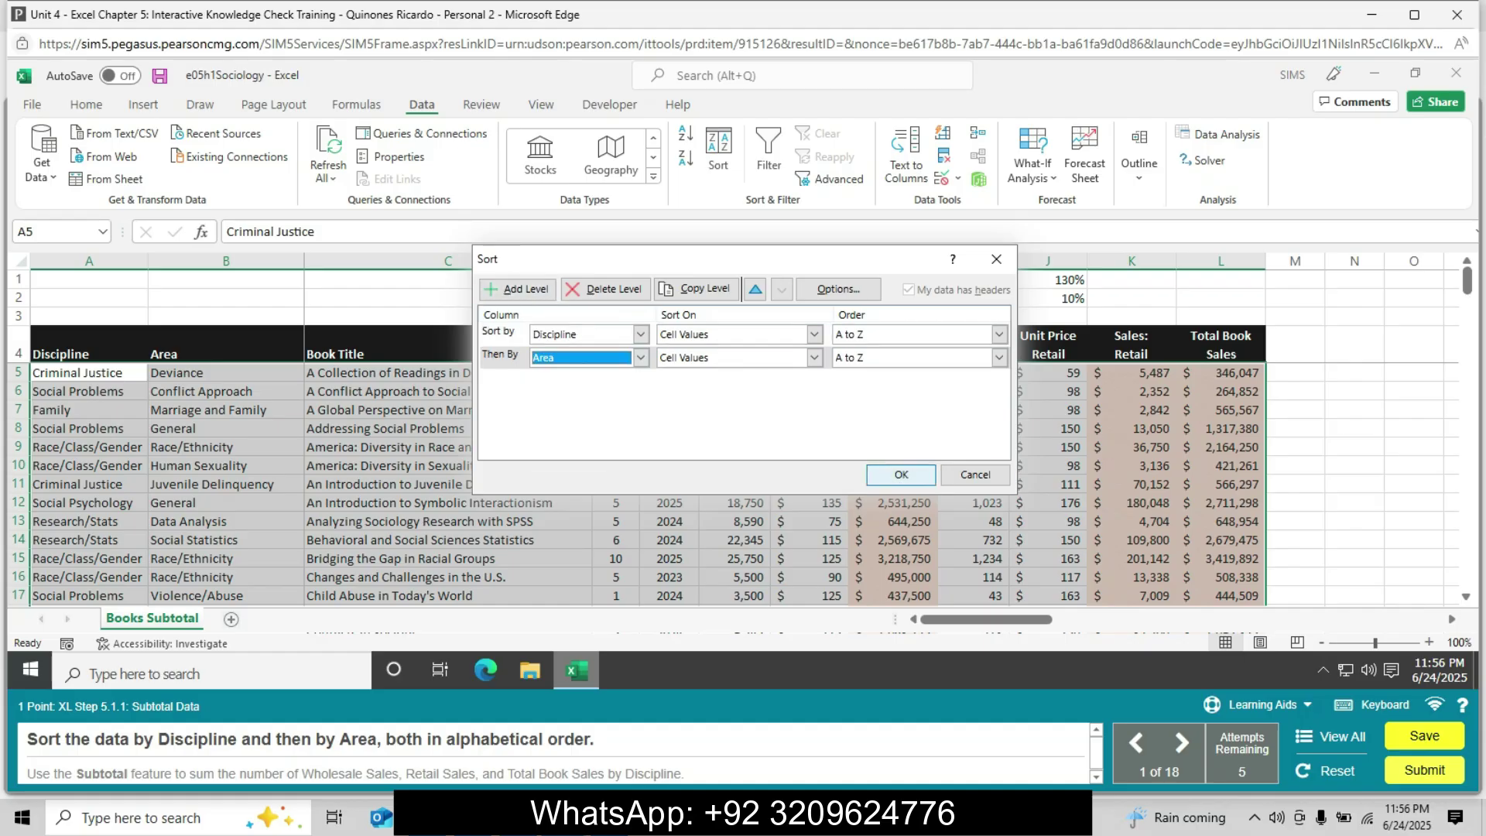
left_click(901, 475)
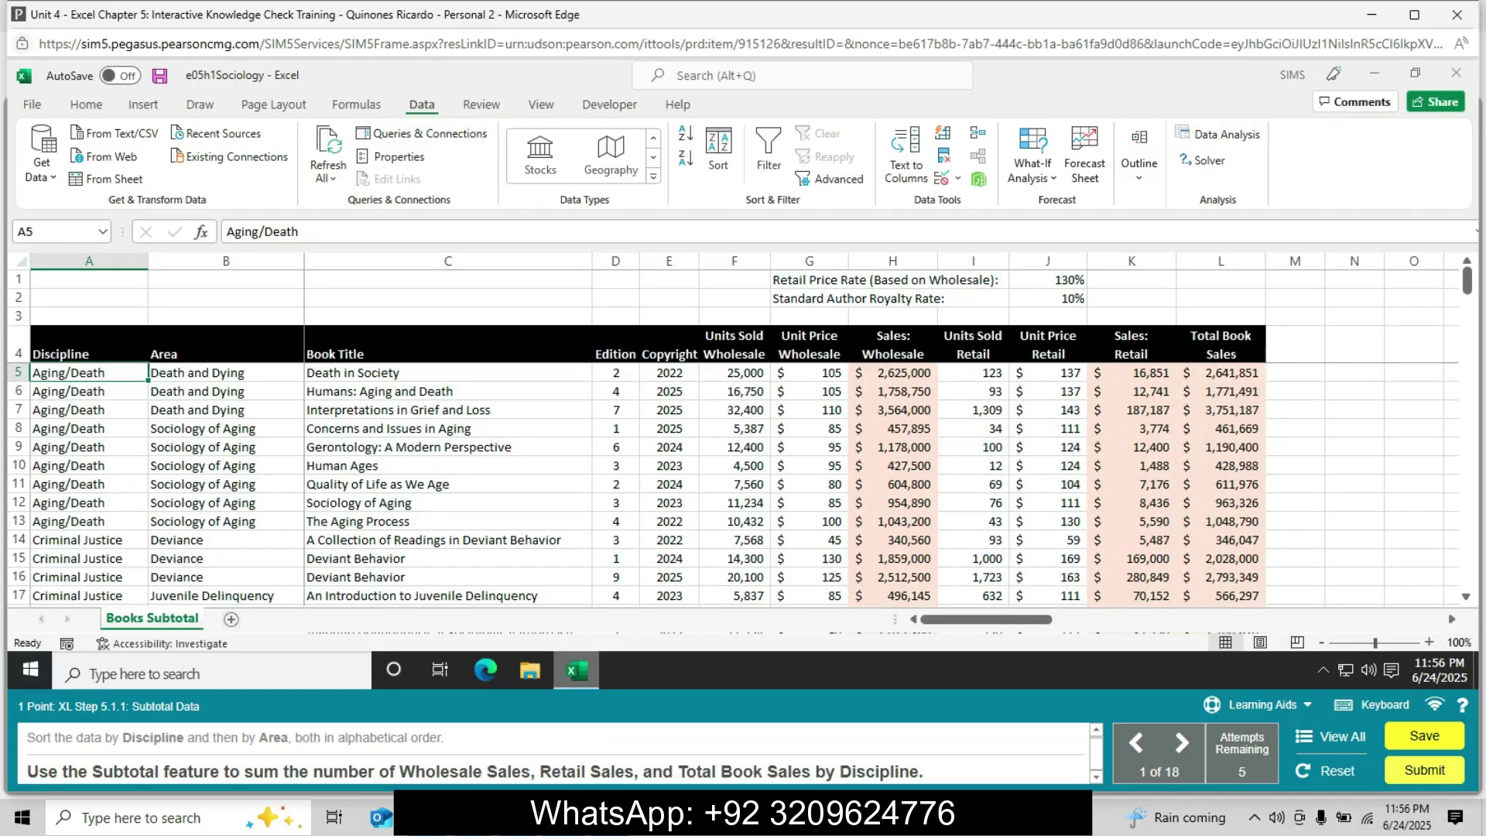
Add Sum subtotals at each change in Discipline for Sales: Wholesale, Sales: Retail and Total Book Sales.
left_click(1033, 155)
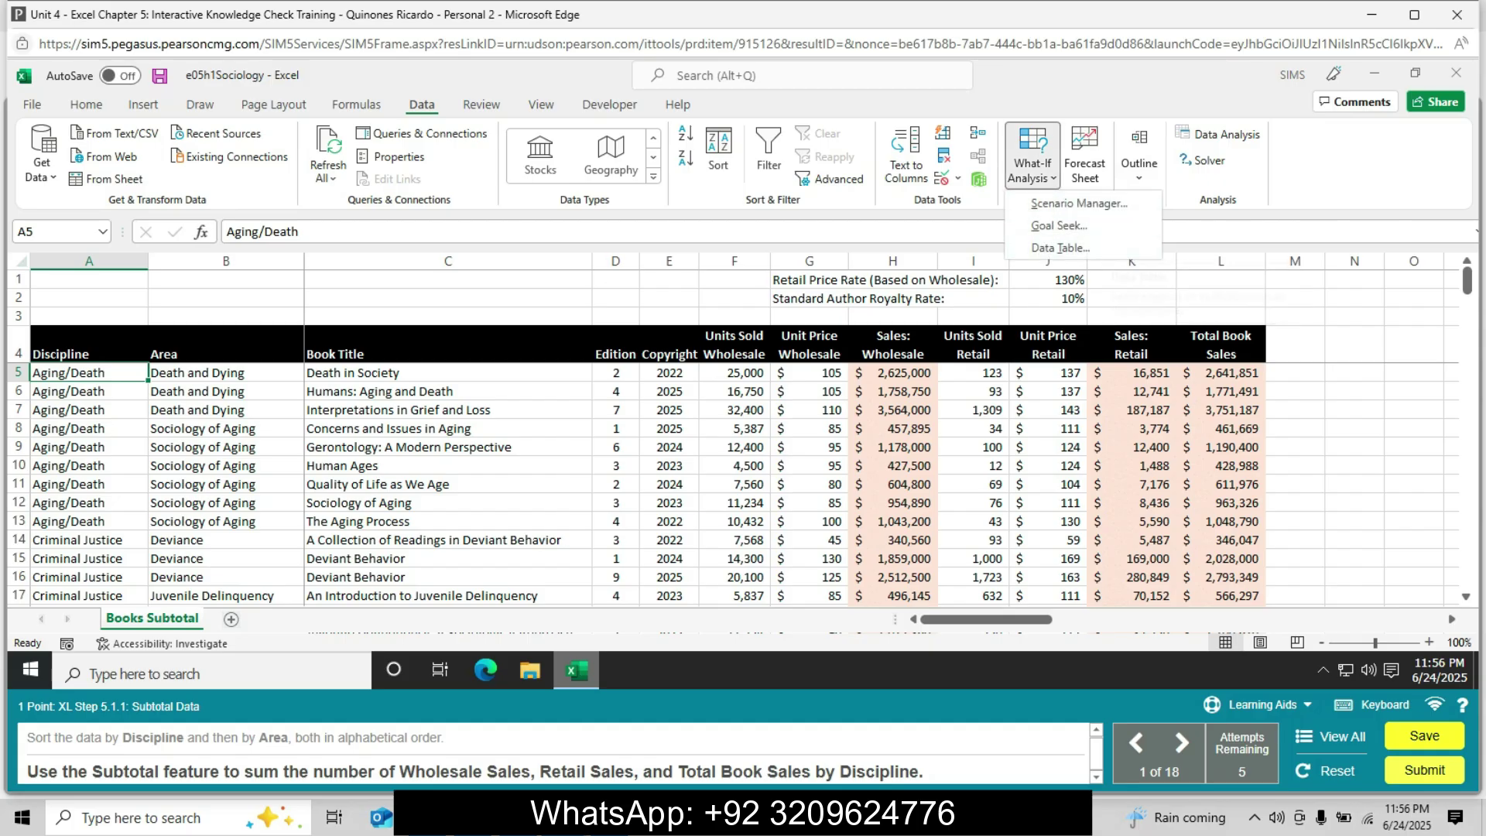
key("Escape")
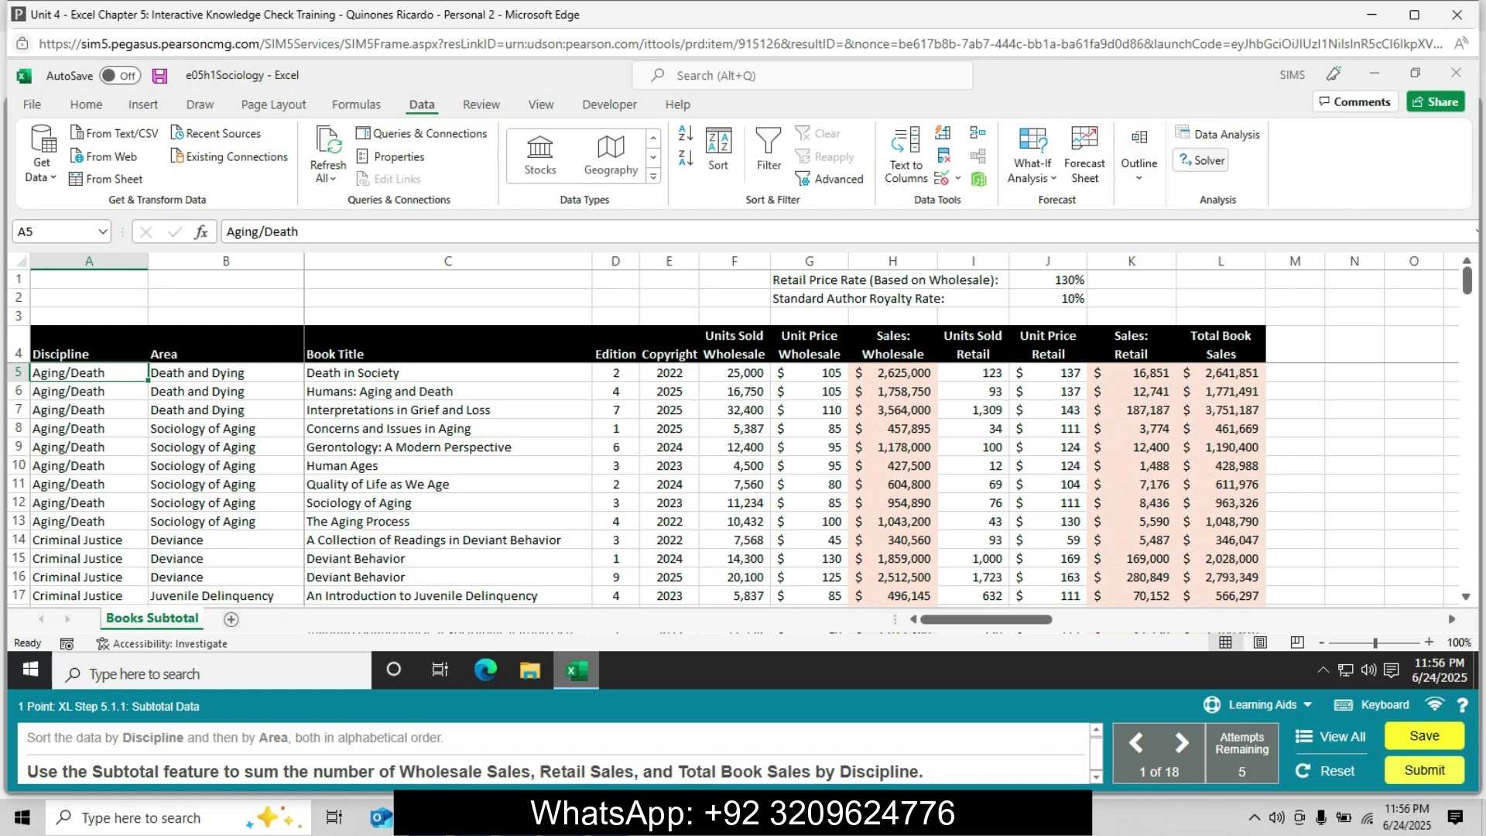
left_click(1139, 162)
left_click(1248, 236)
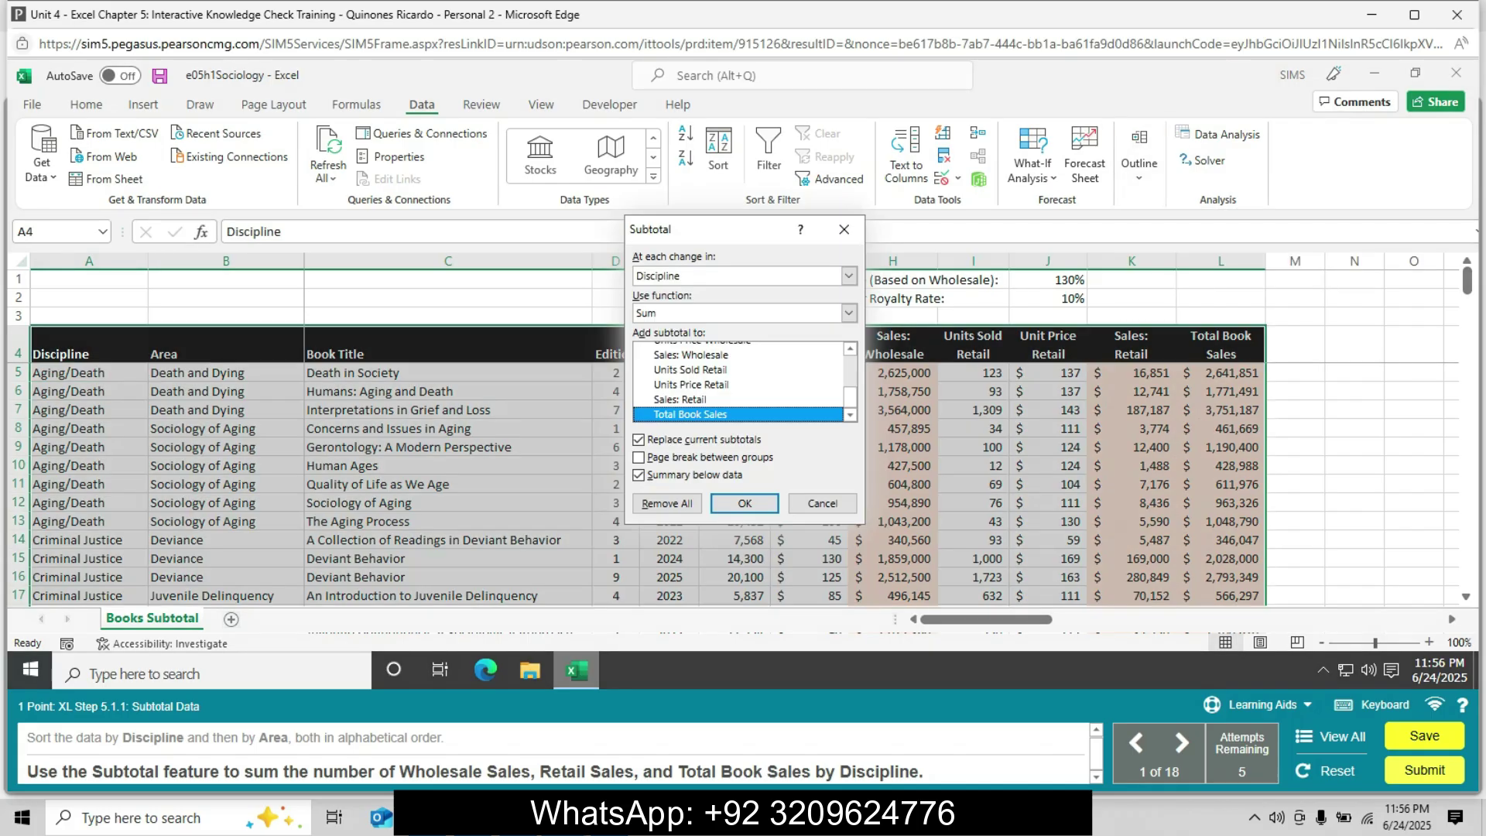
left_click(849, 276)
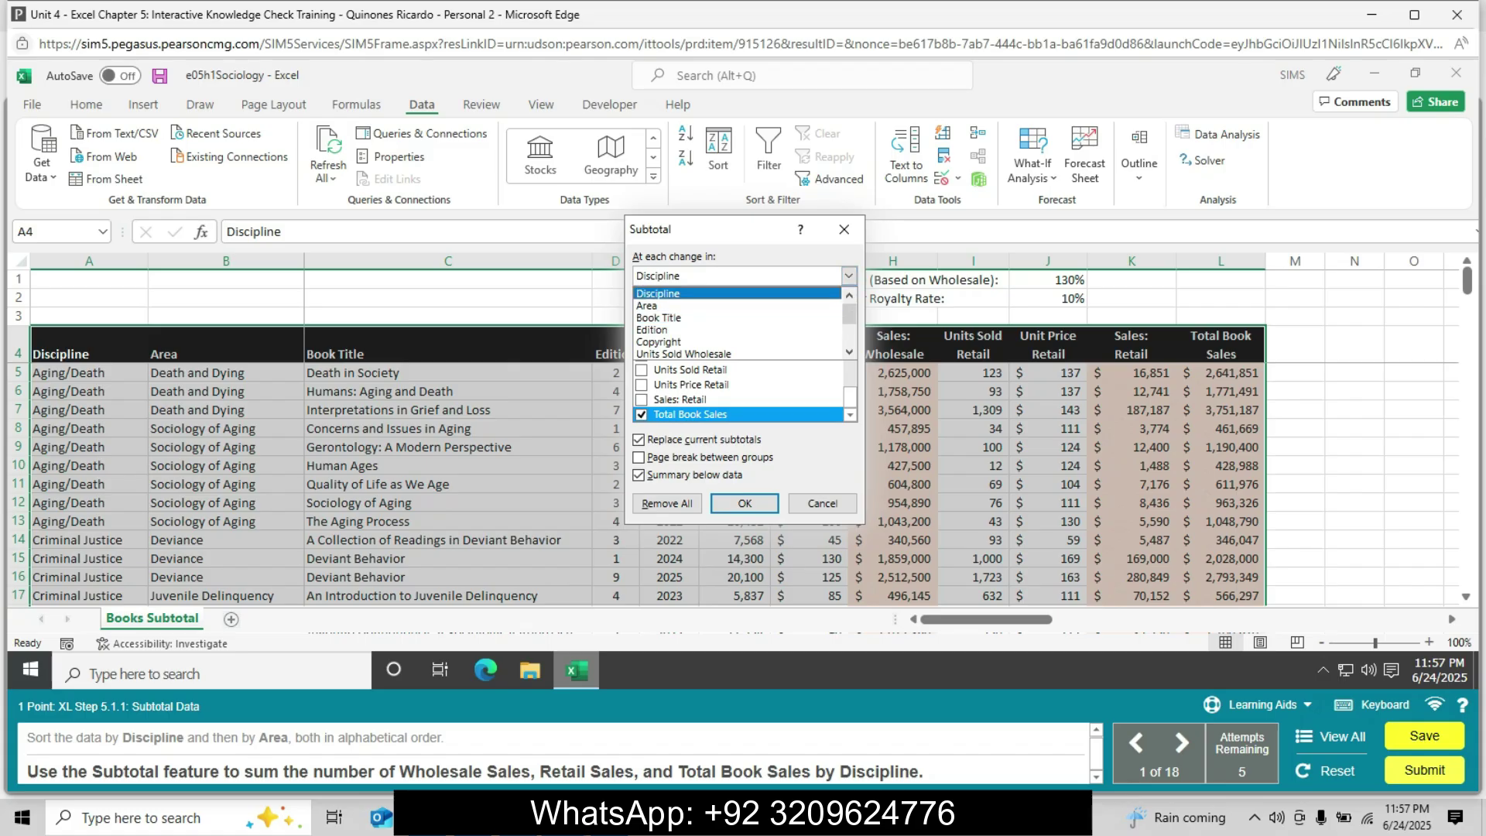
left_click(737, 294)
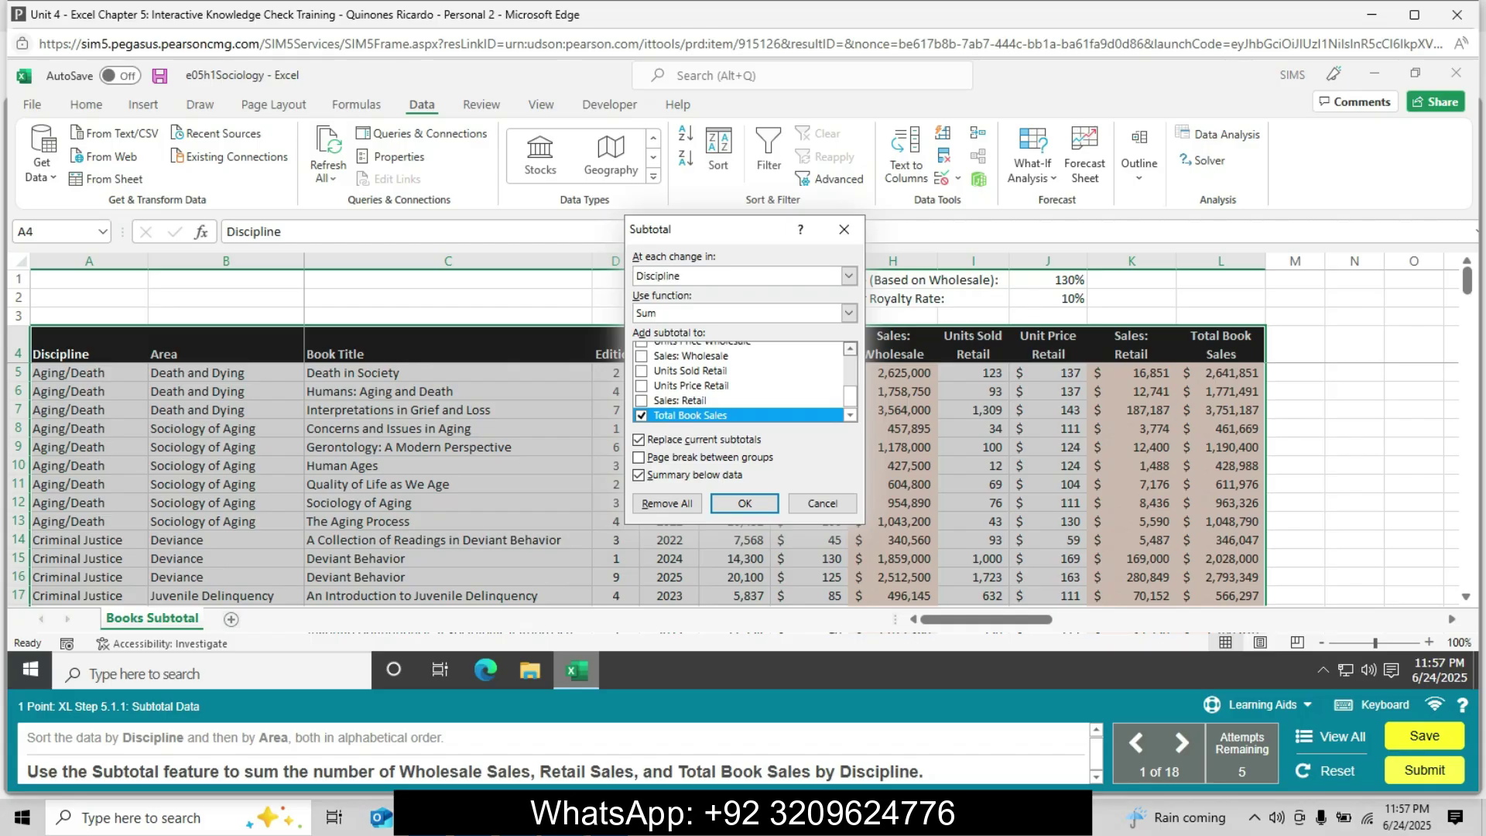
scroll(741, 380, "up", 2)
scroll(741, 381, "down", 1)
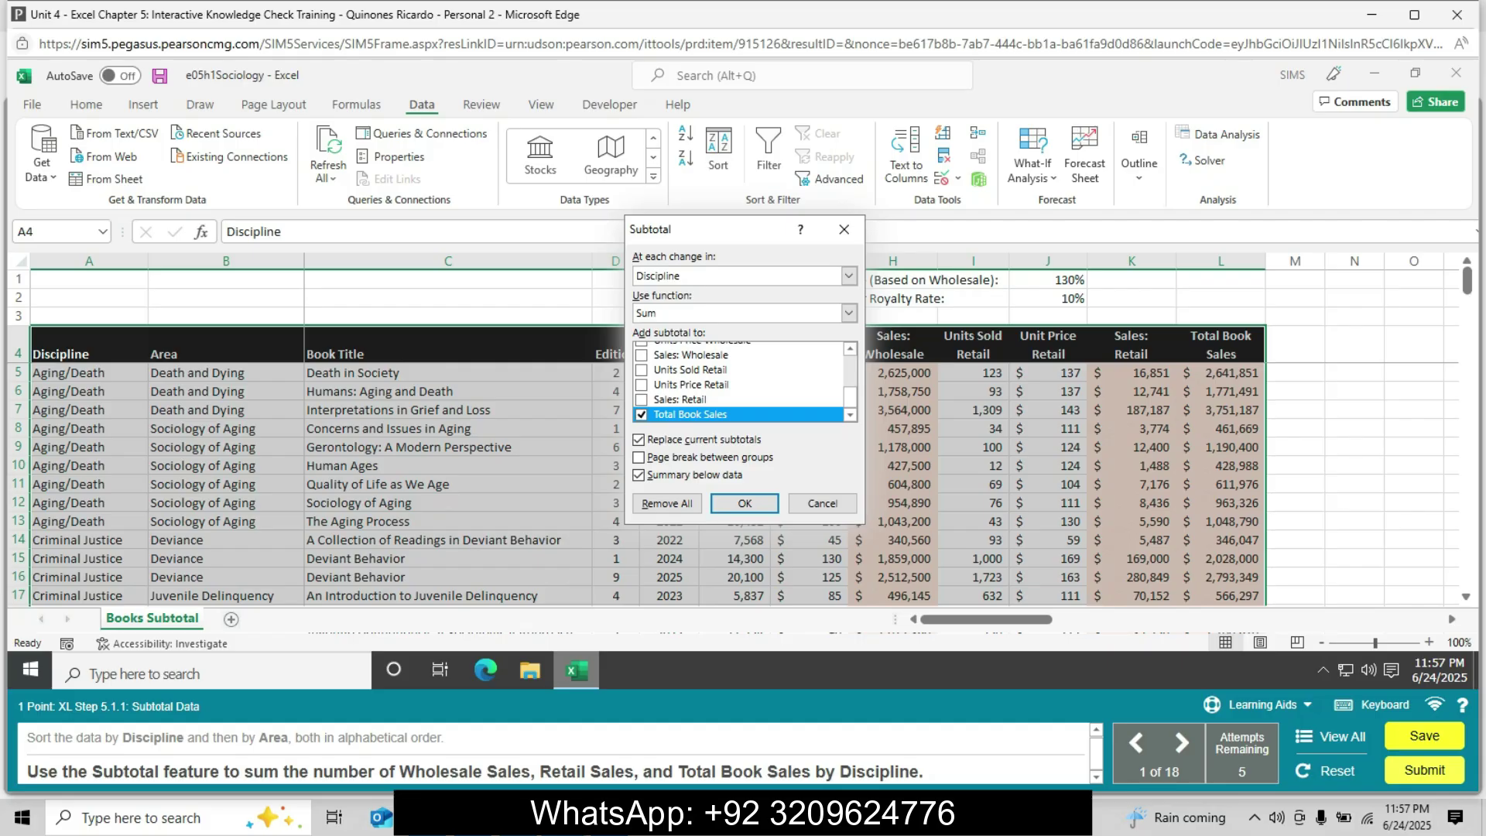
left_click(641, 354)
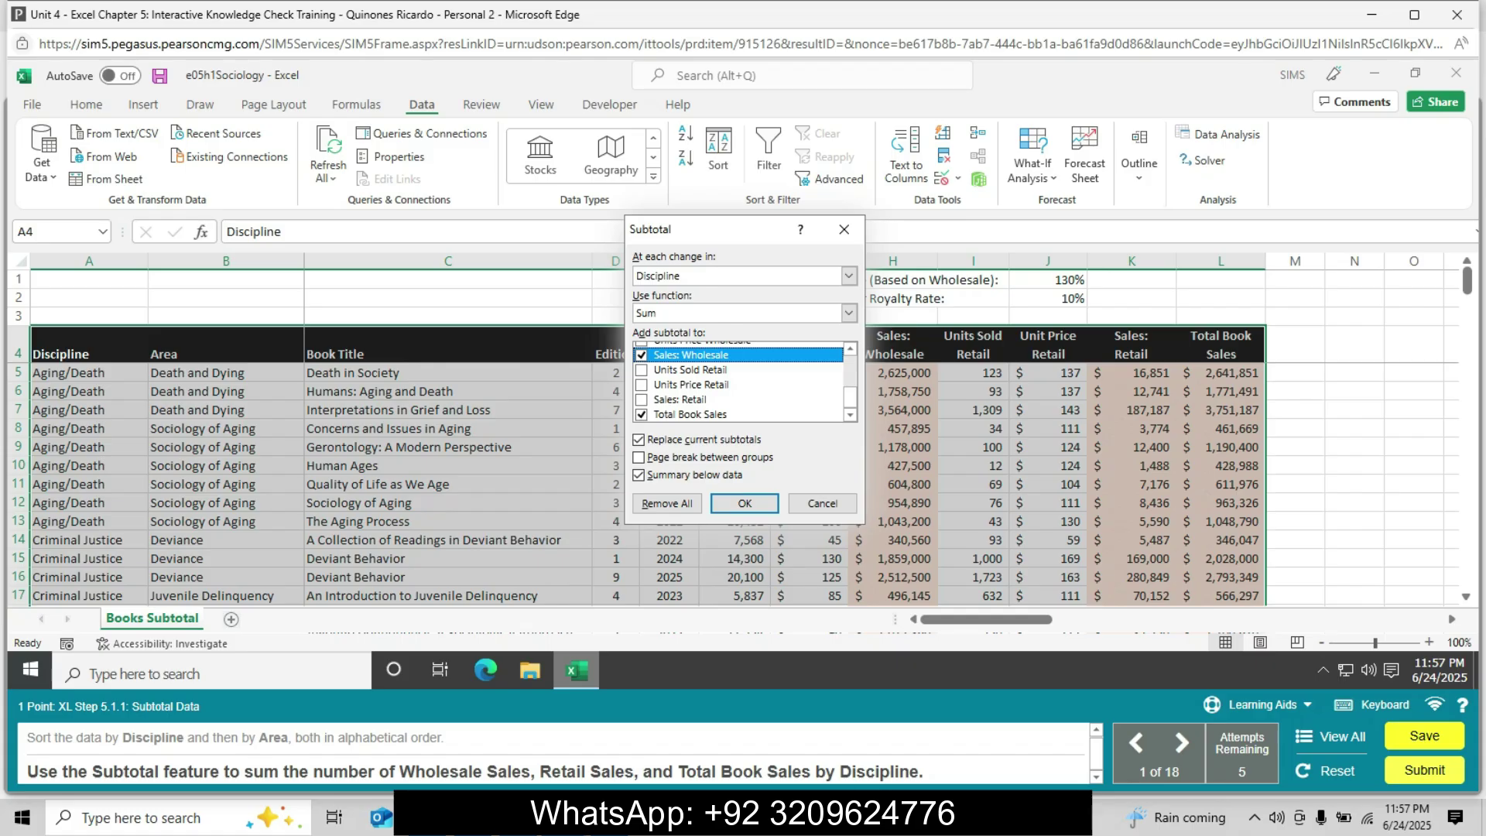
left_click(641, 400)
key("Return")
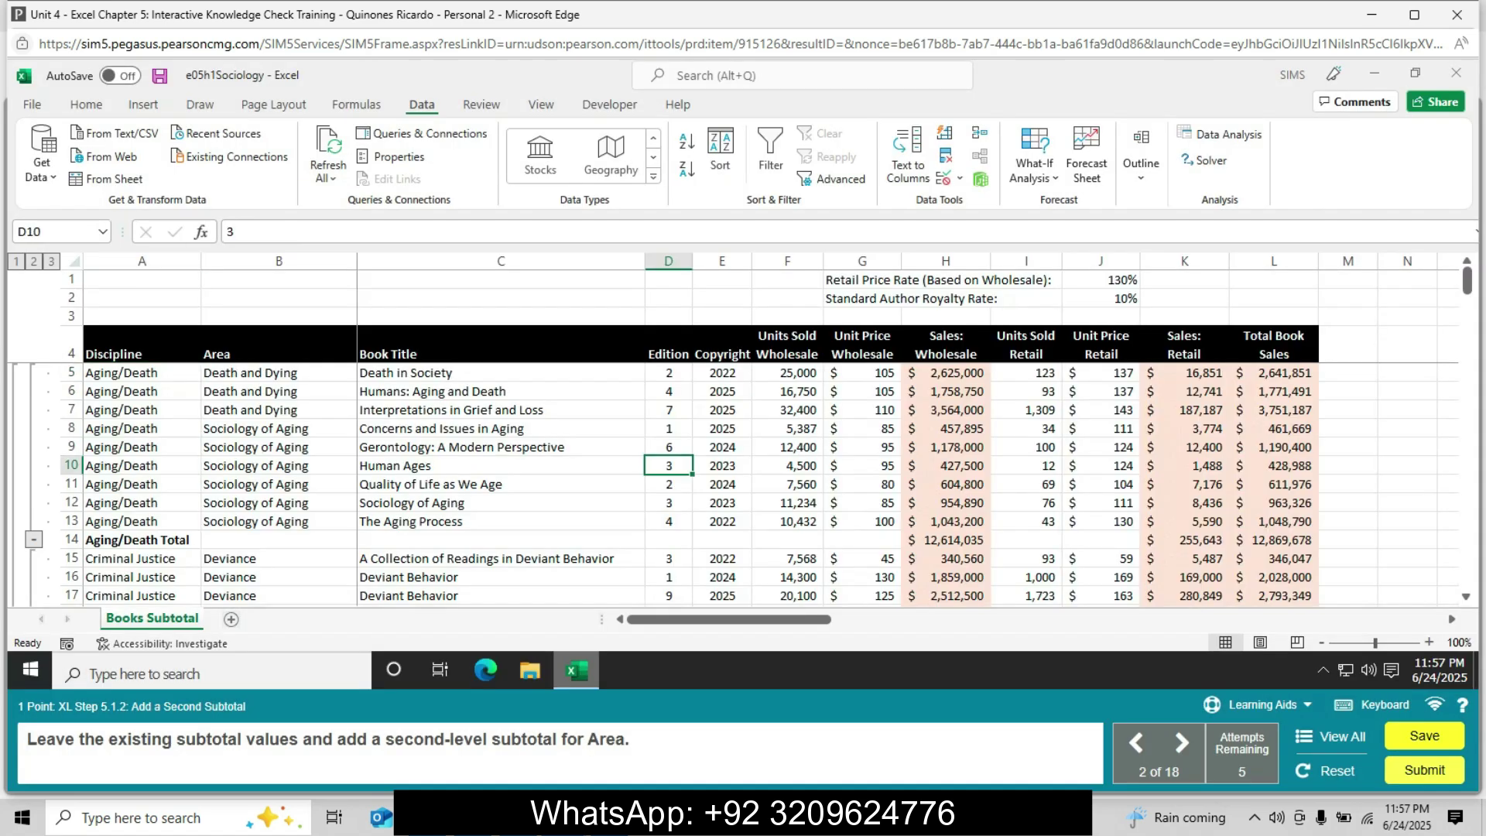
left_click(723, 410)
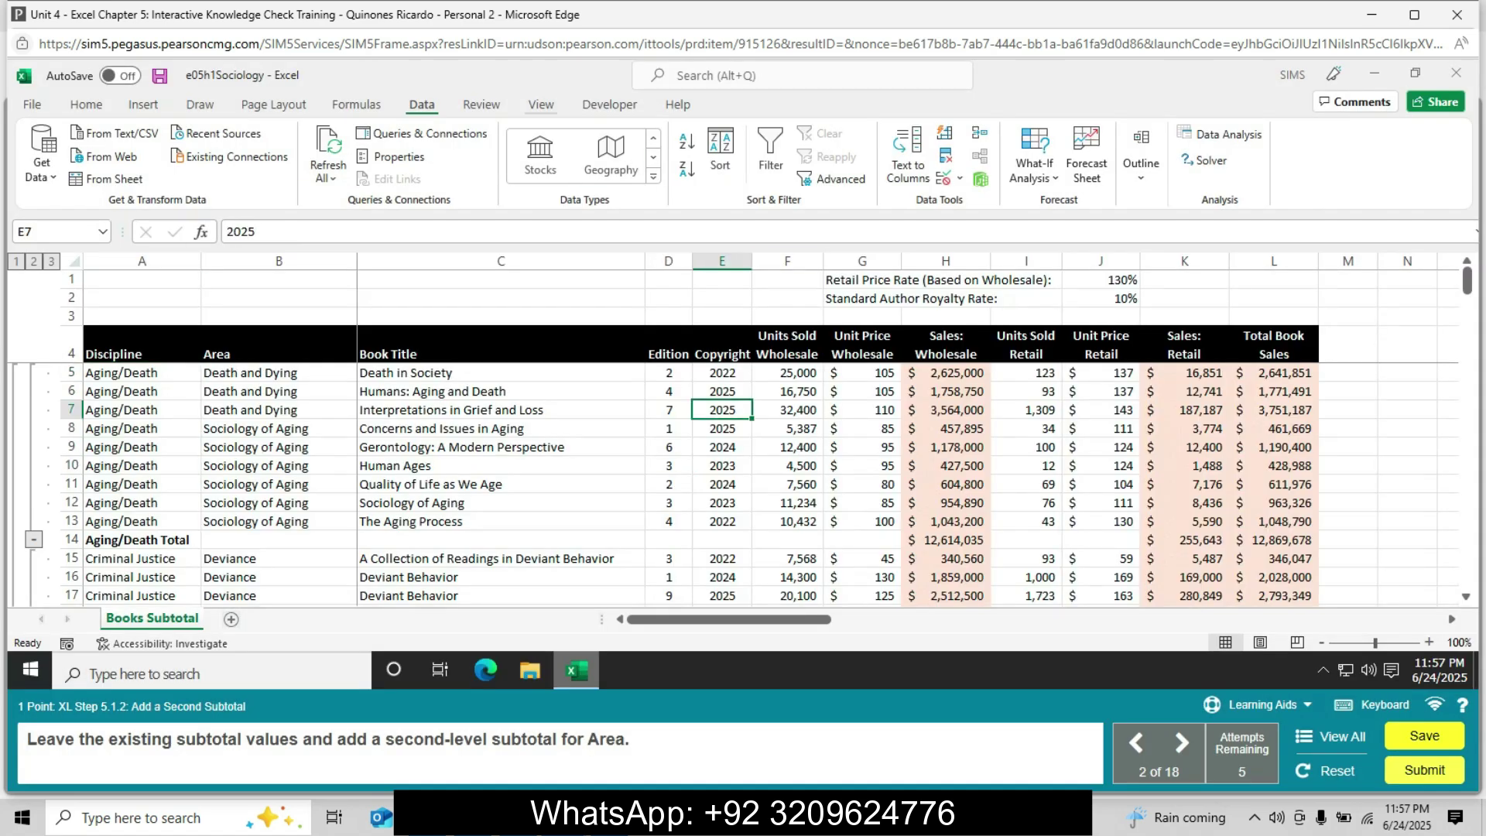
key("alt+w")
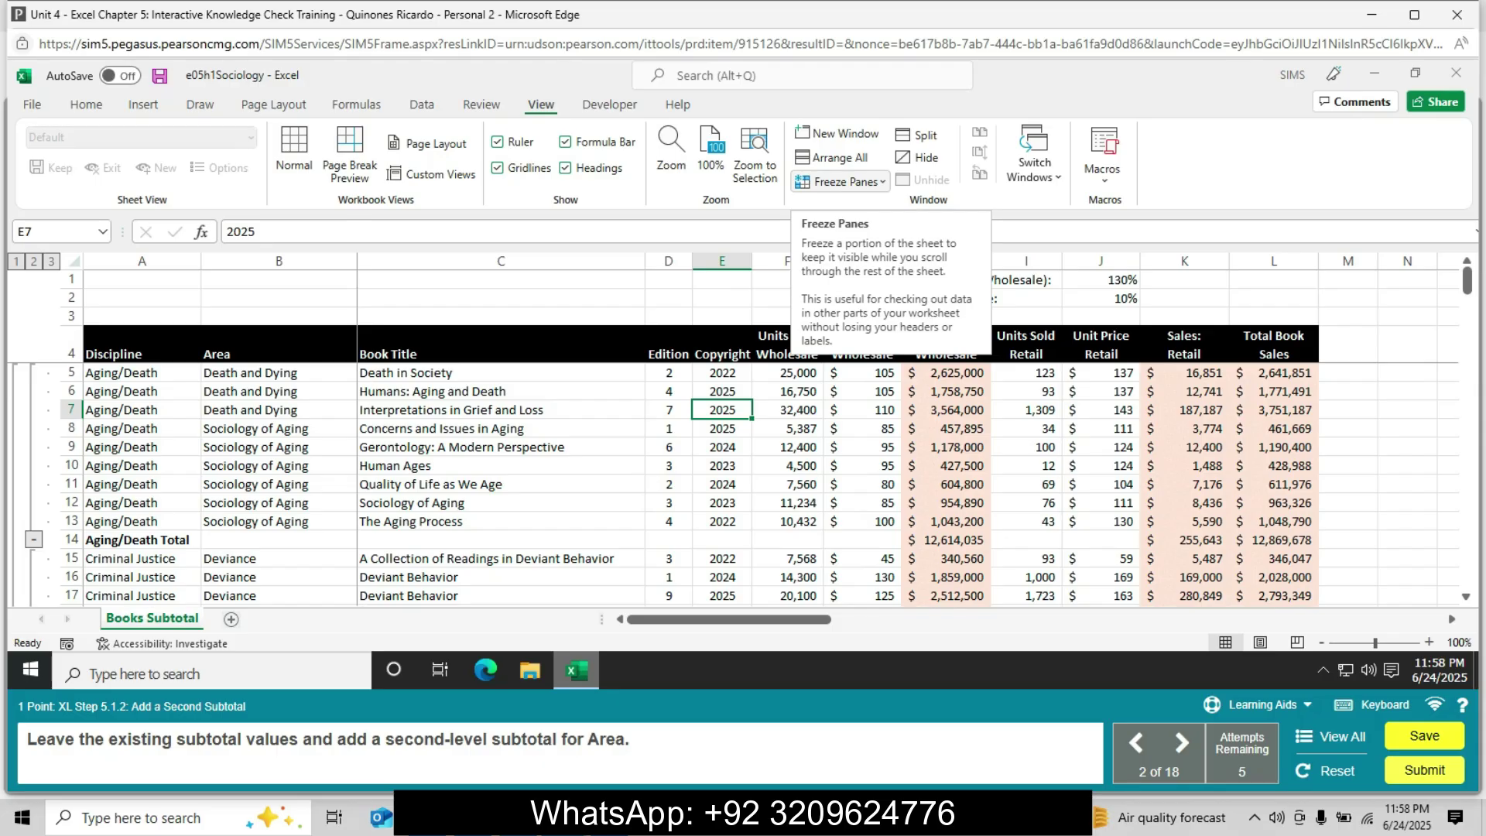
left_click(723, 354)
left_click(723, 391)
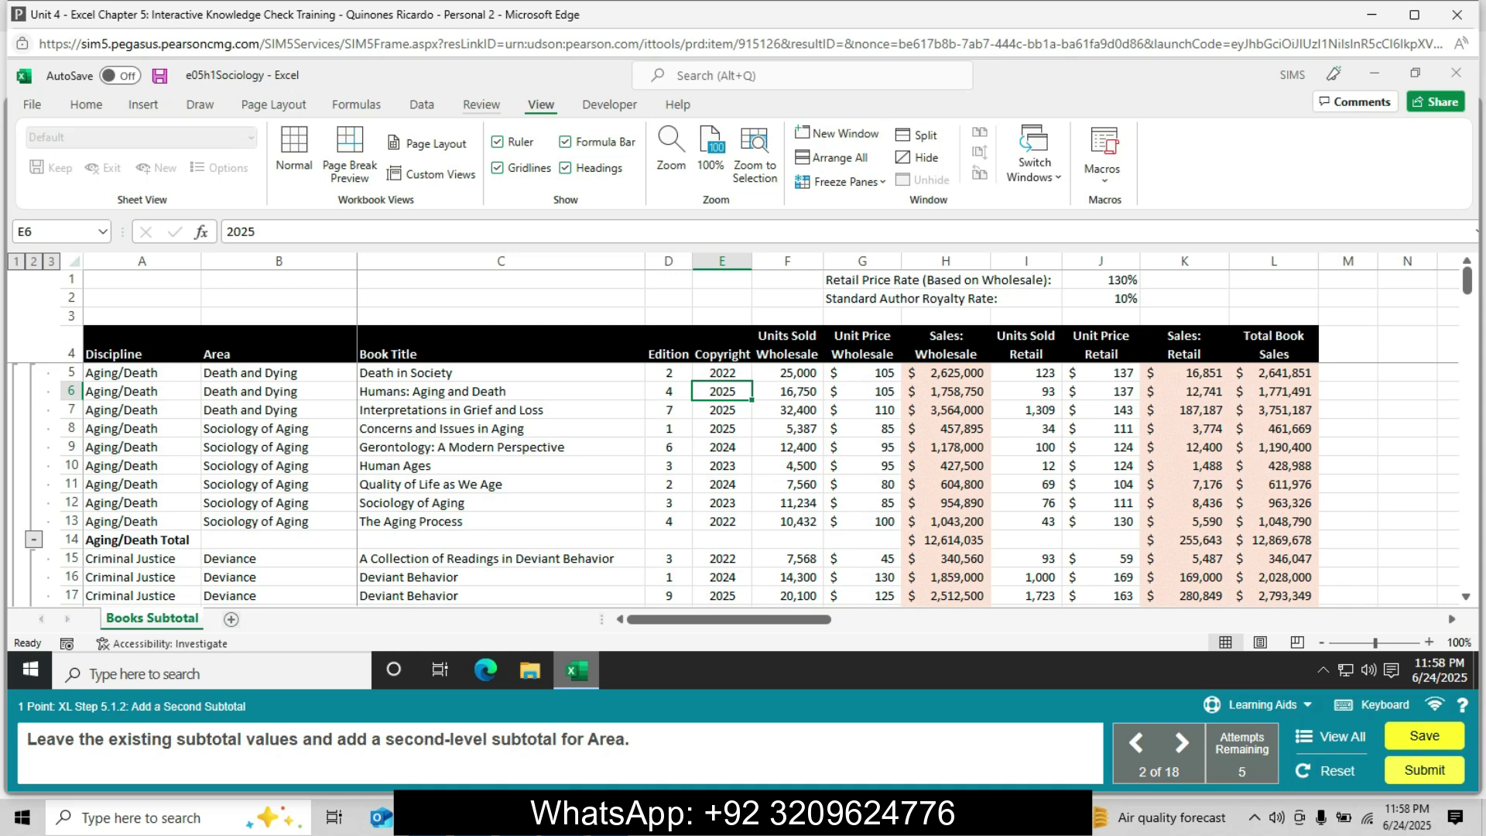
left_click(481, 105)
Add a second-level Sum subtotal at each change in Area without replacing the current subtotals.
left_click(422, 105)
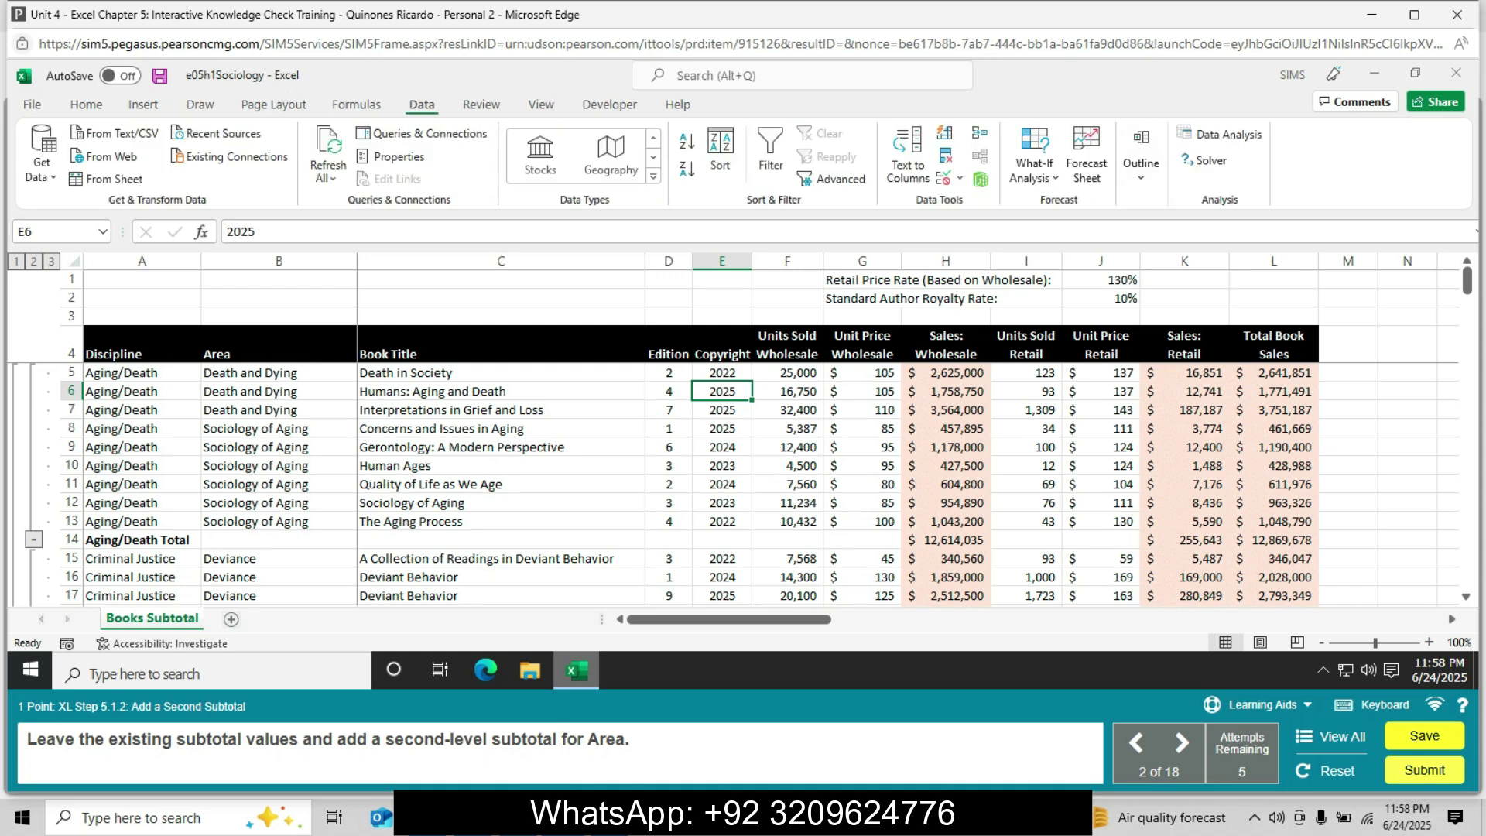
left_click(1141, 158)
left_click(1253, 240)
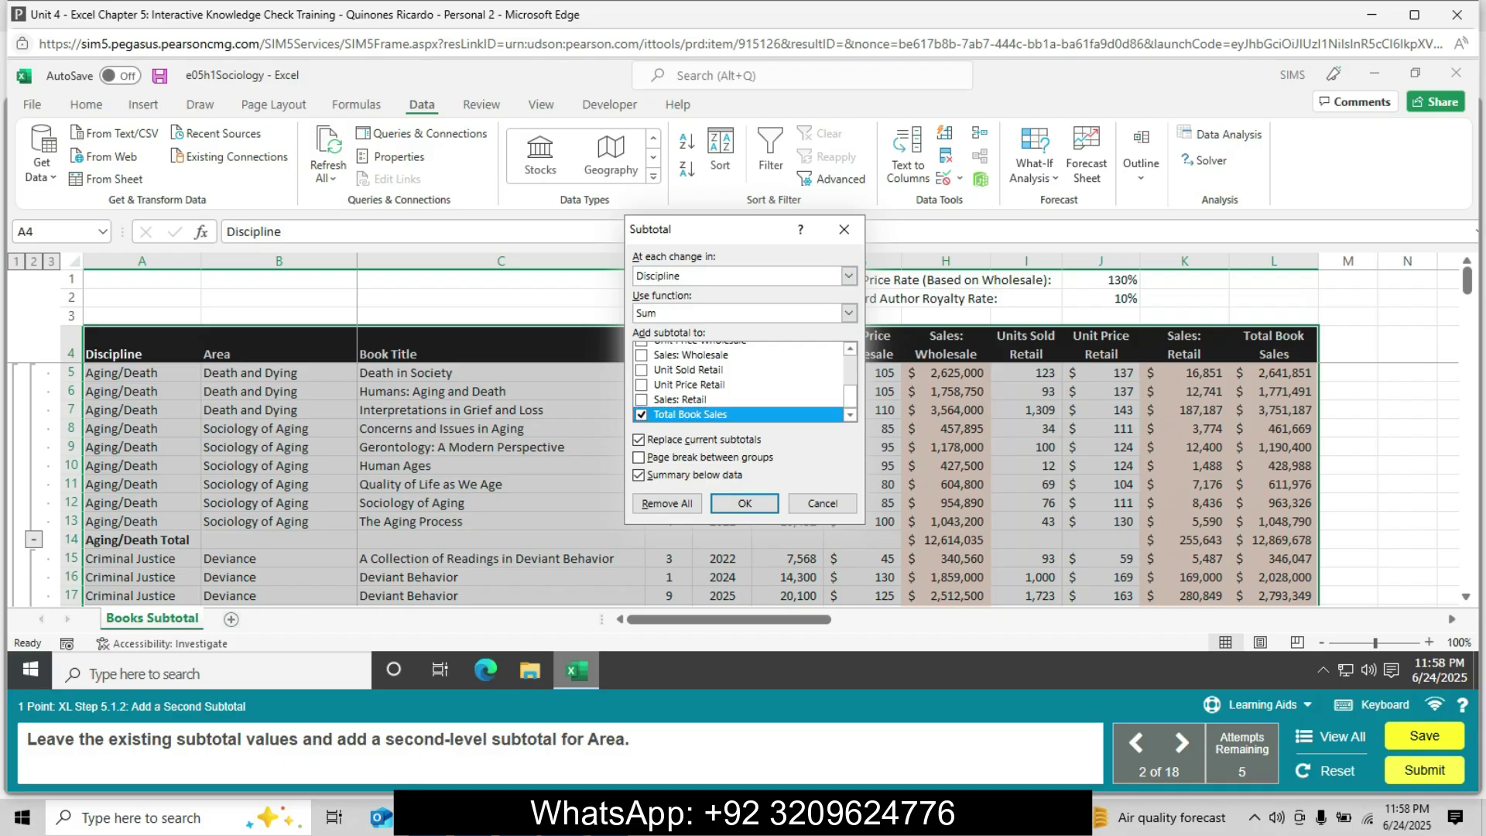
left_click(850, 276)
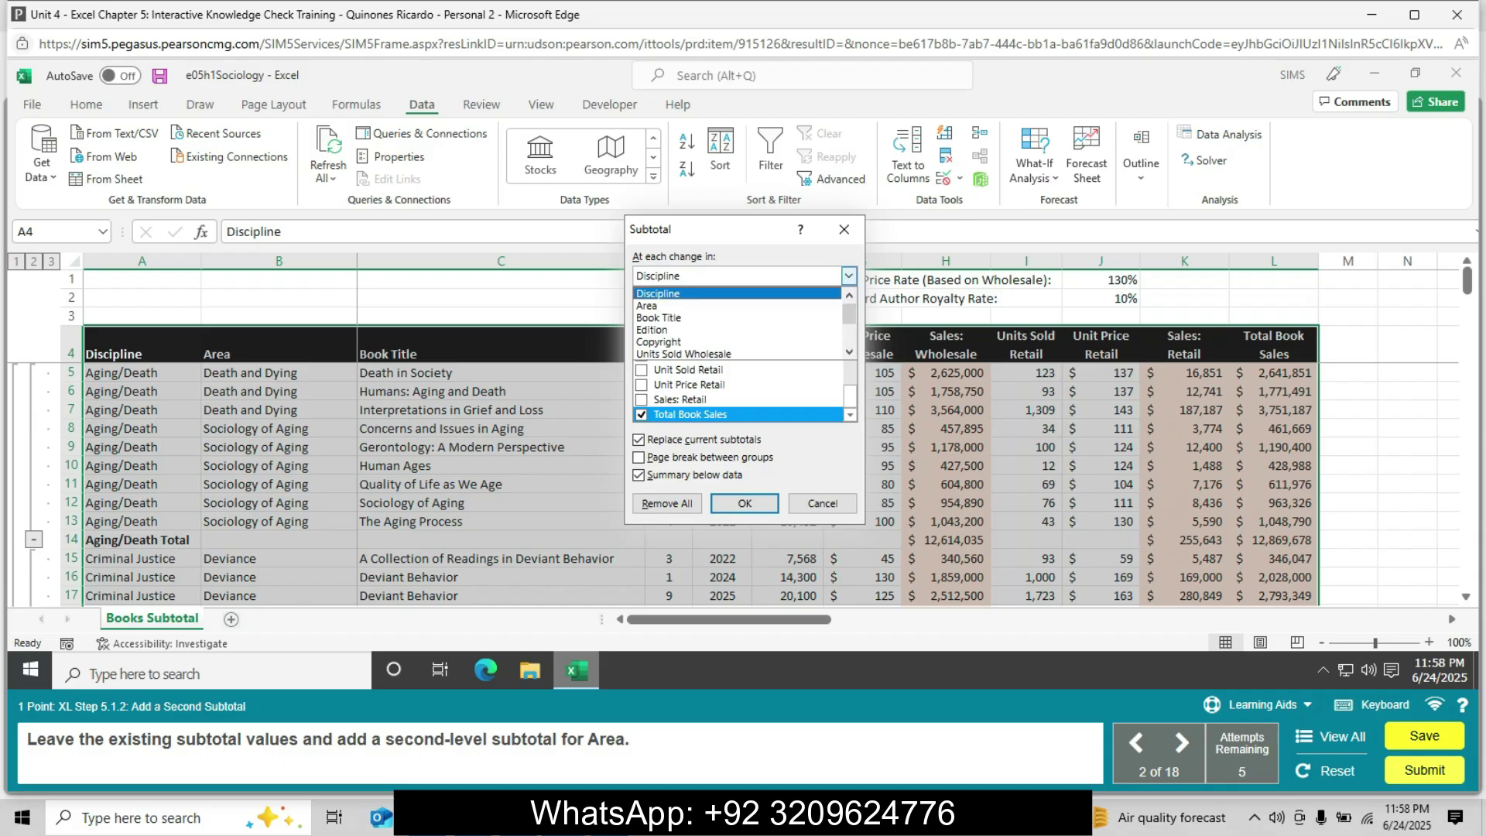
key("Down")
key("Return")
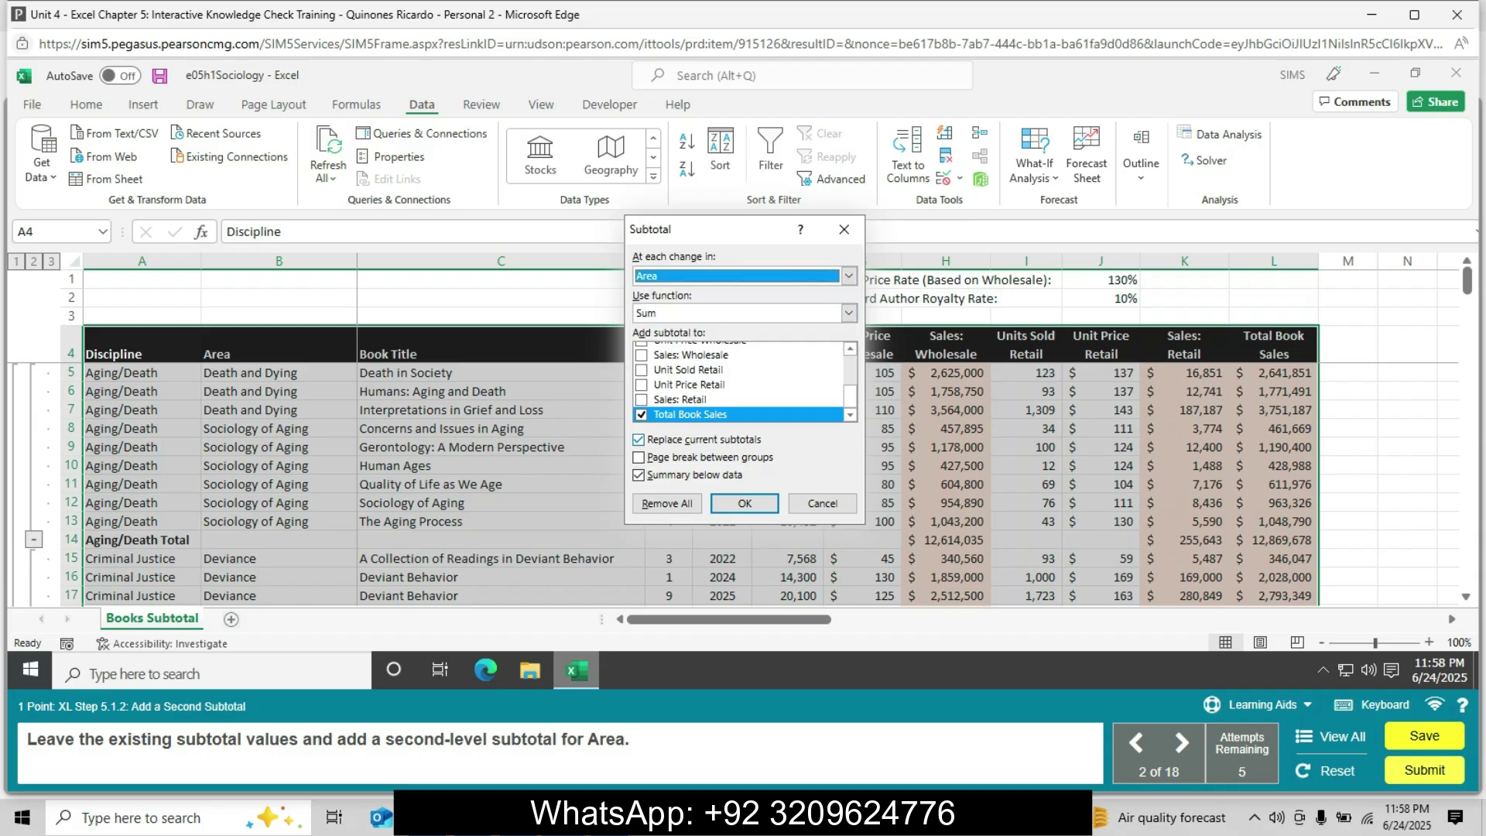
key("alt+p")
key("alt+c")
key("alt+p")
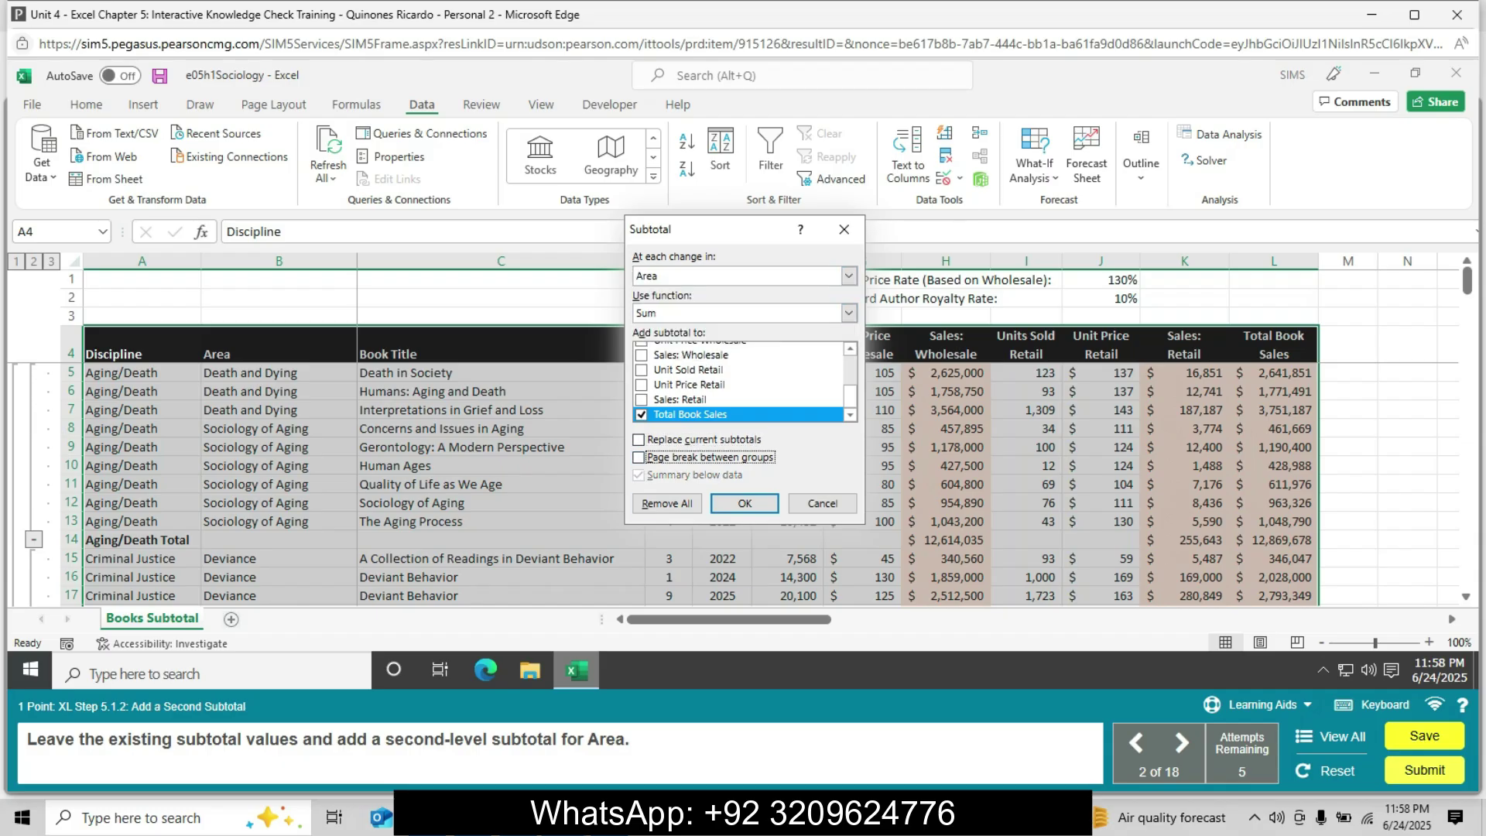
key("Return")
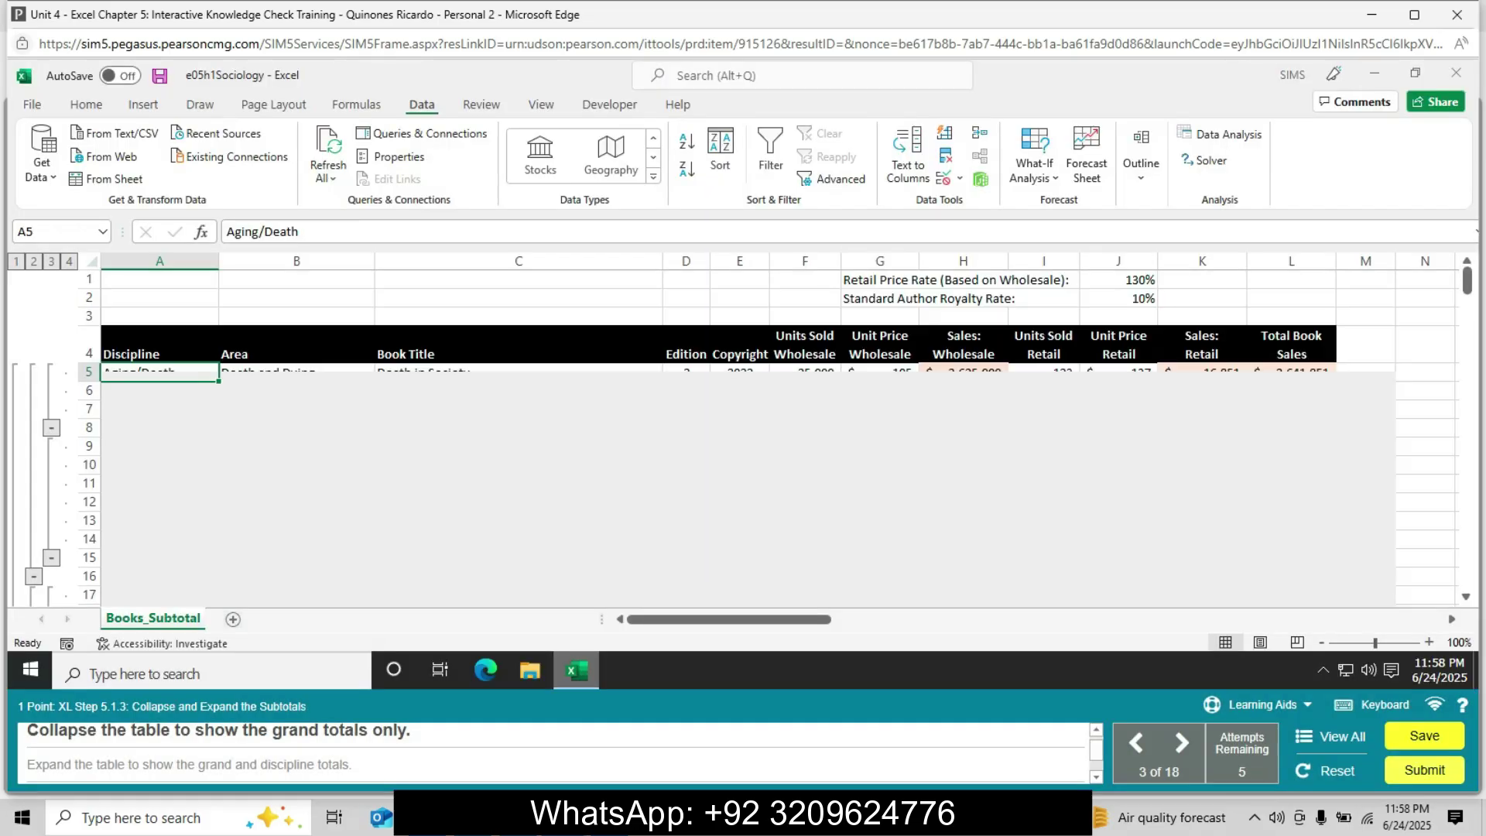
left_click(51, 261)
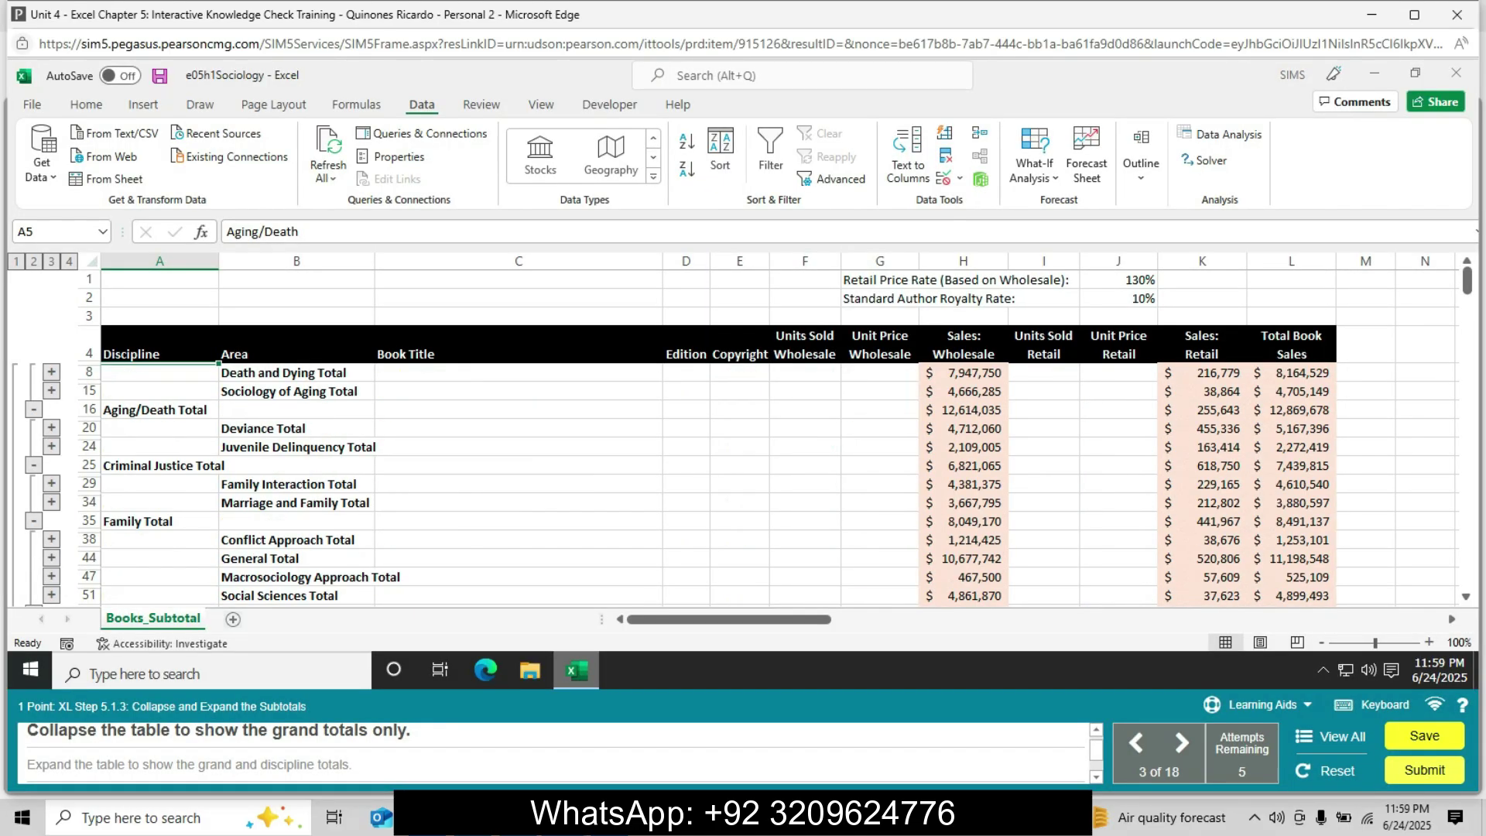
left_click(69, 262)
left_click(34, 261)
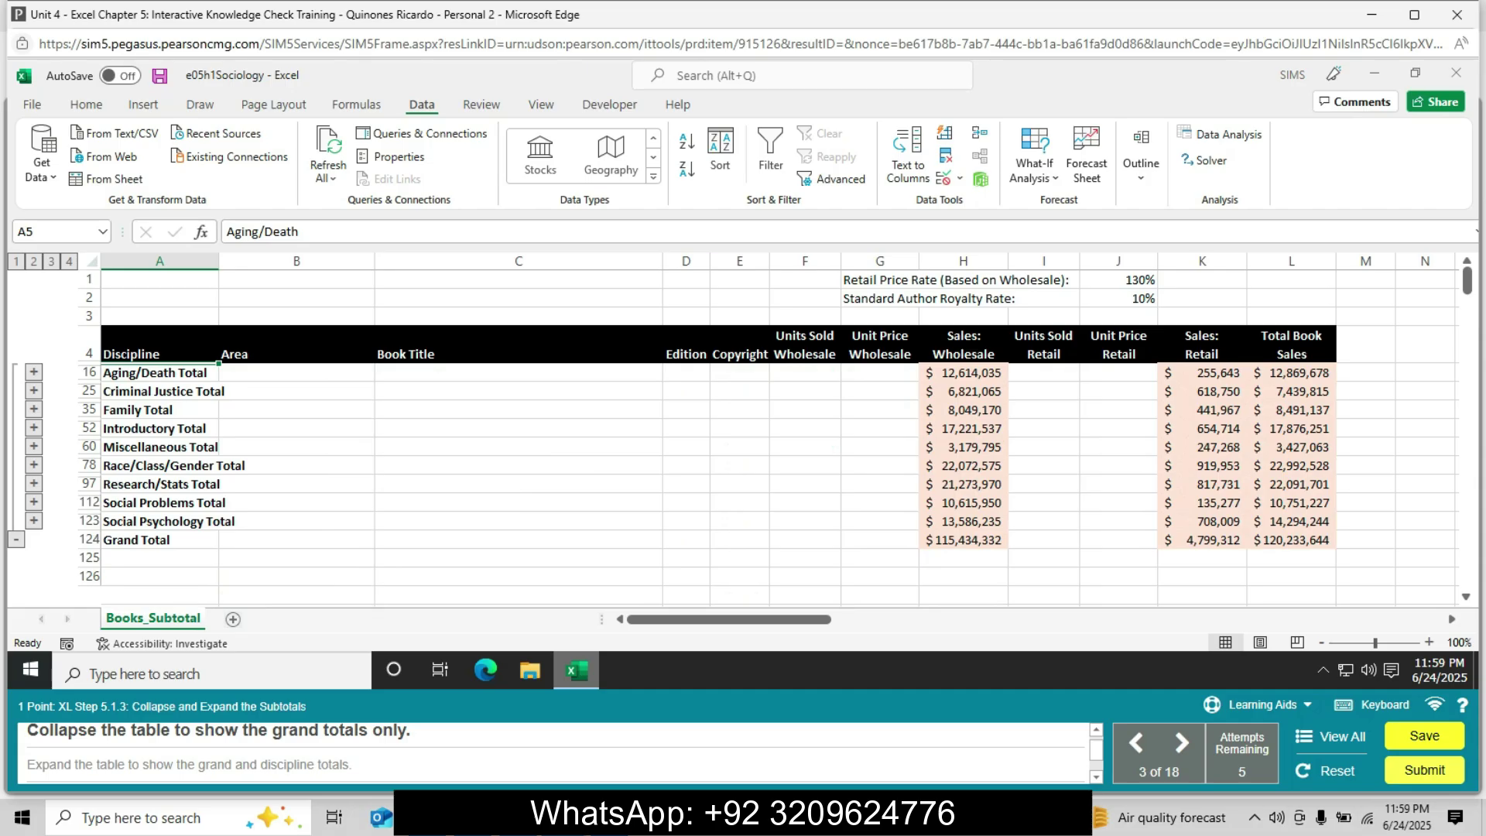
left_click(69, 261)
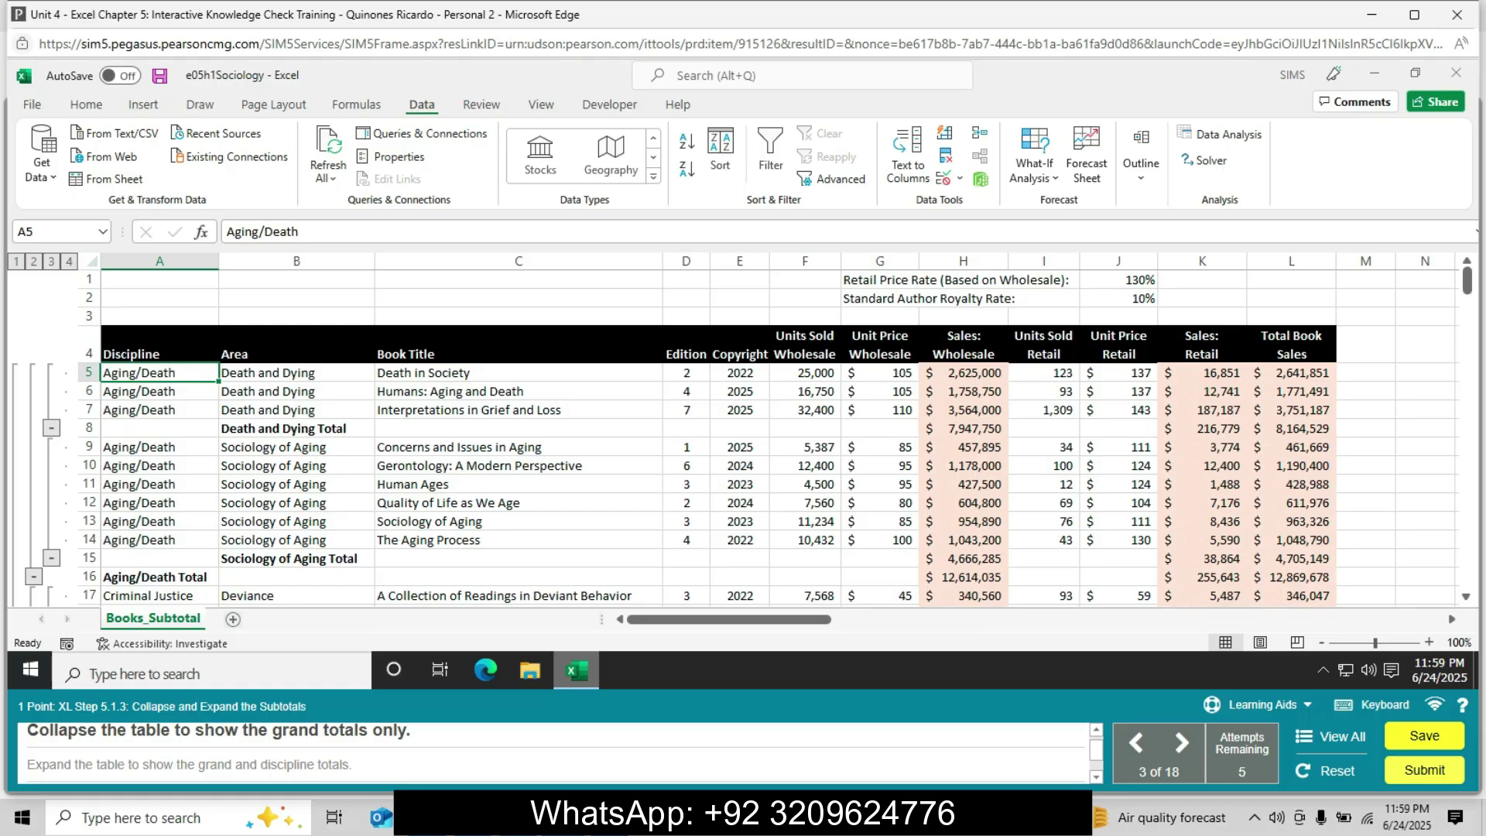
left_click(33, 577)
left_click(34, 539)
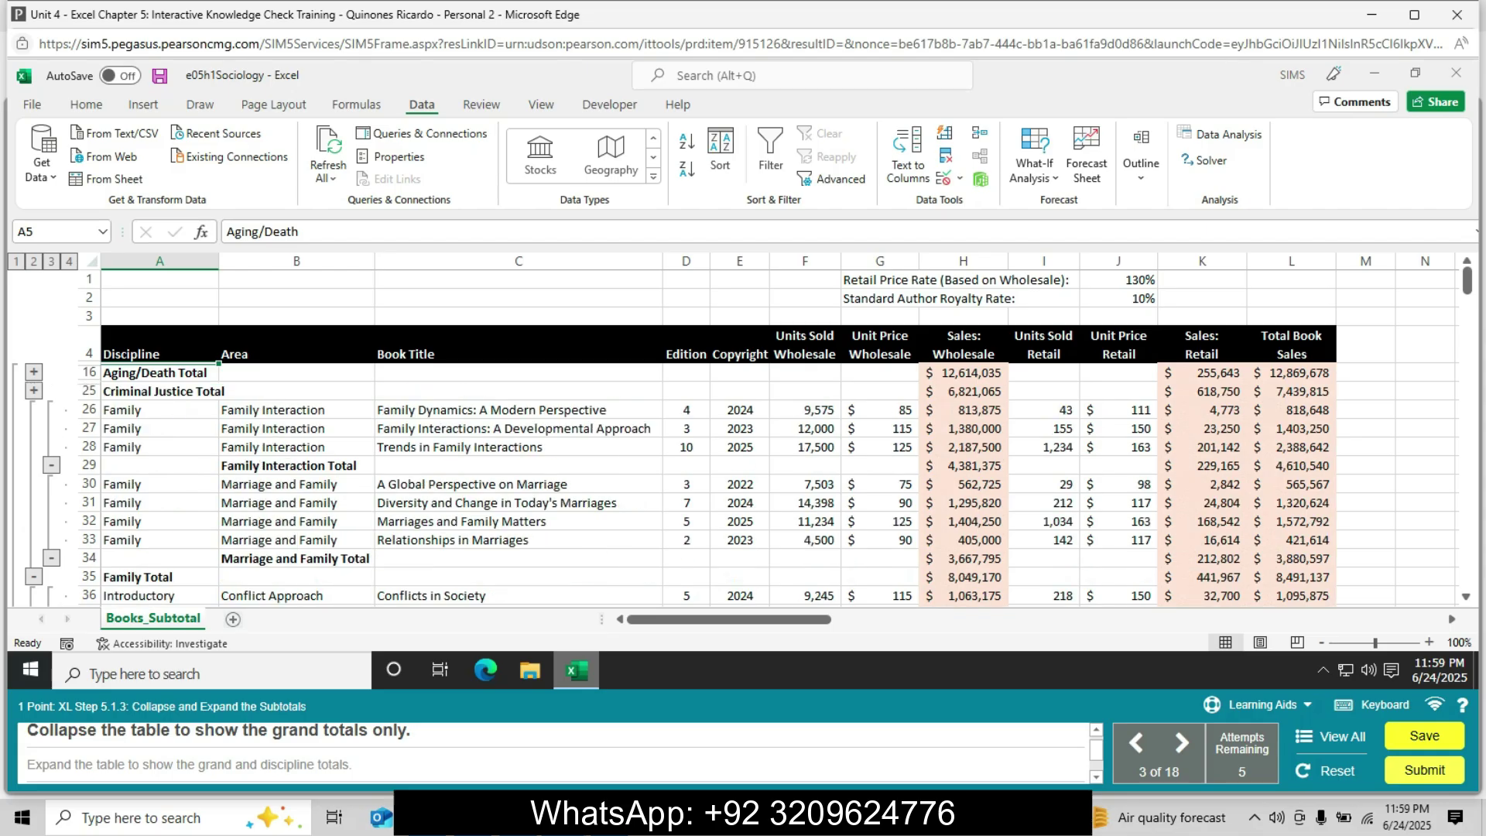
left_click(33, 576)
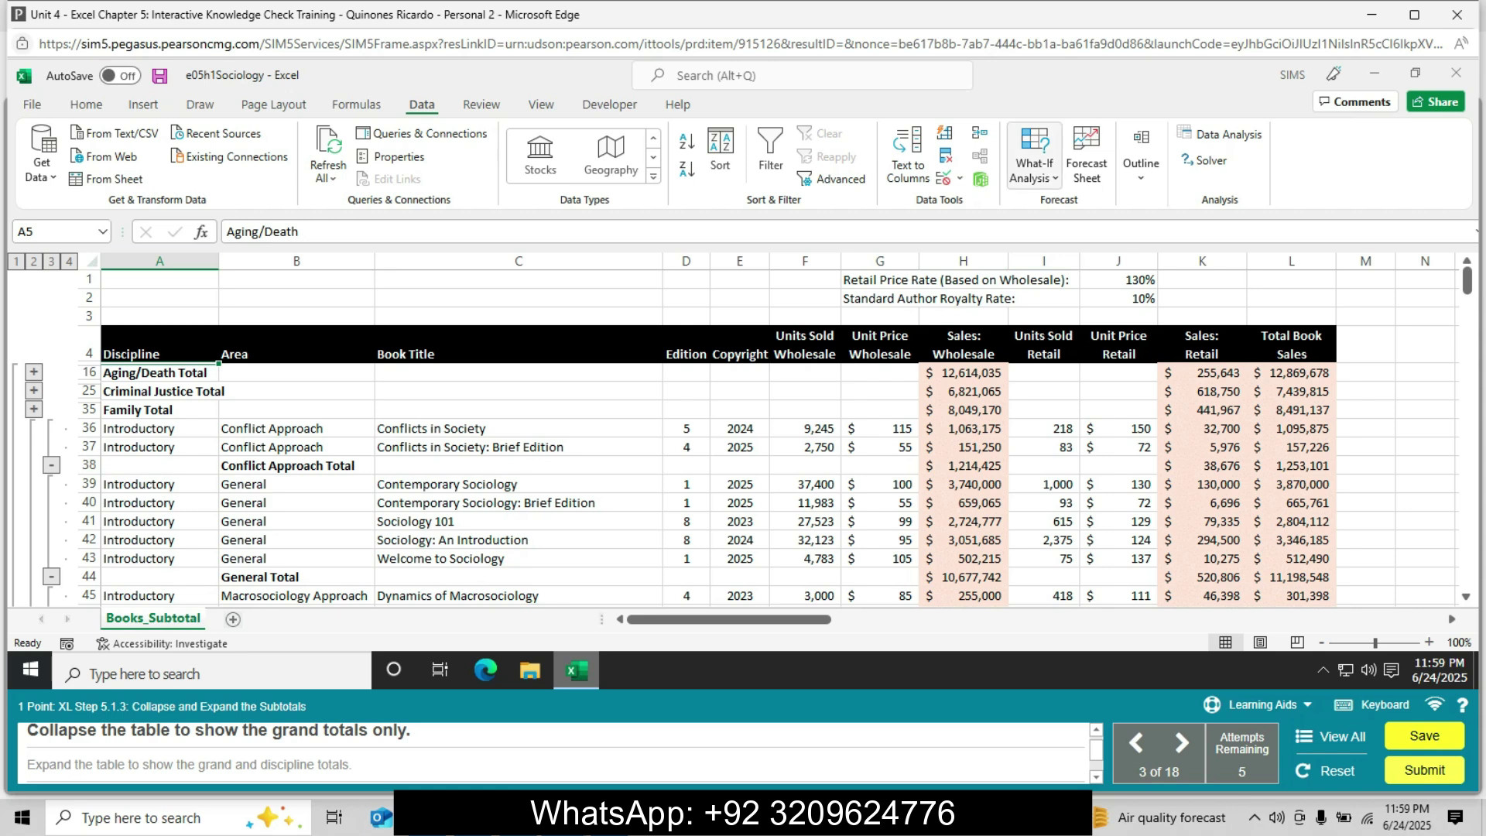
left_click(34, 371)
key("alt")
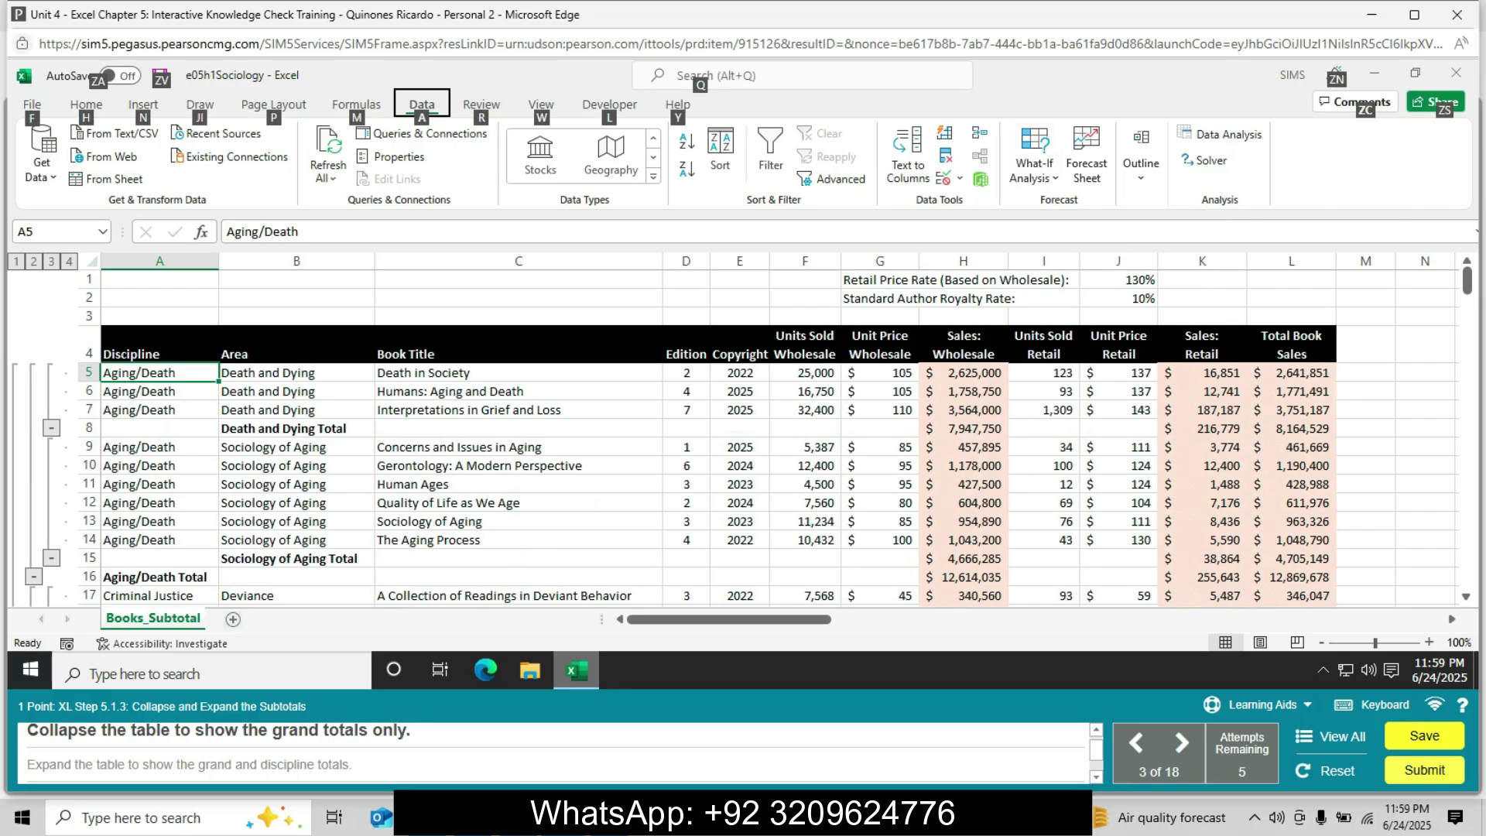
Collapse the subtotaled table to the grand totals only, and expand it to show the grand and discipline totals.
left_click(15, 261)
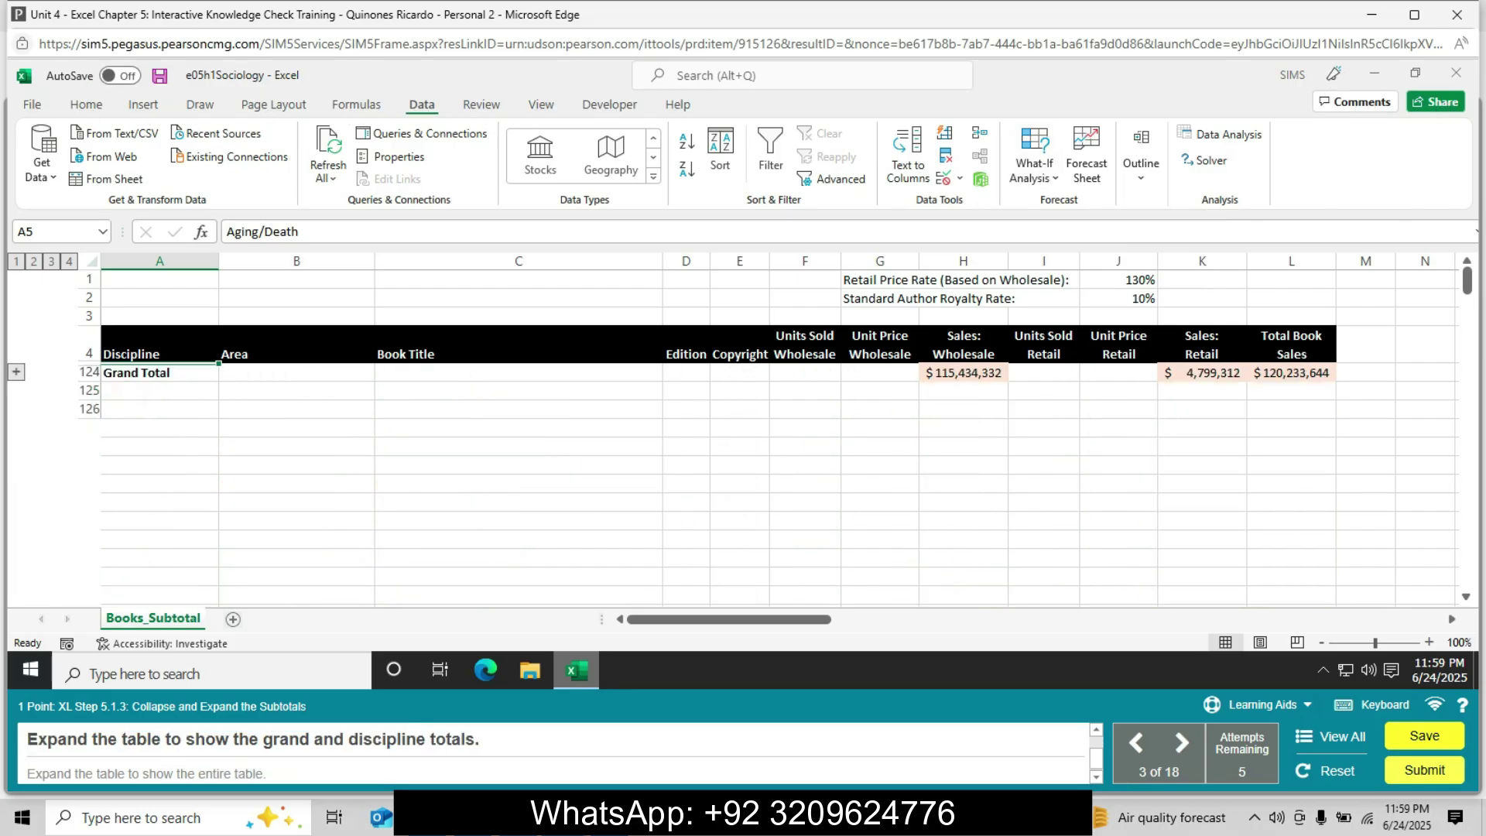
left_click(34, 261)
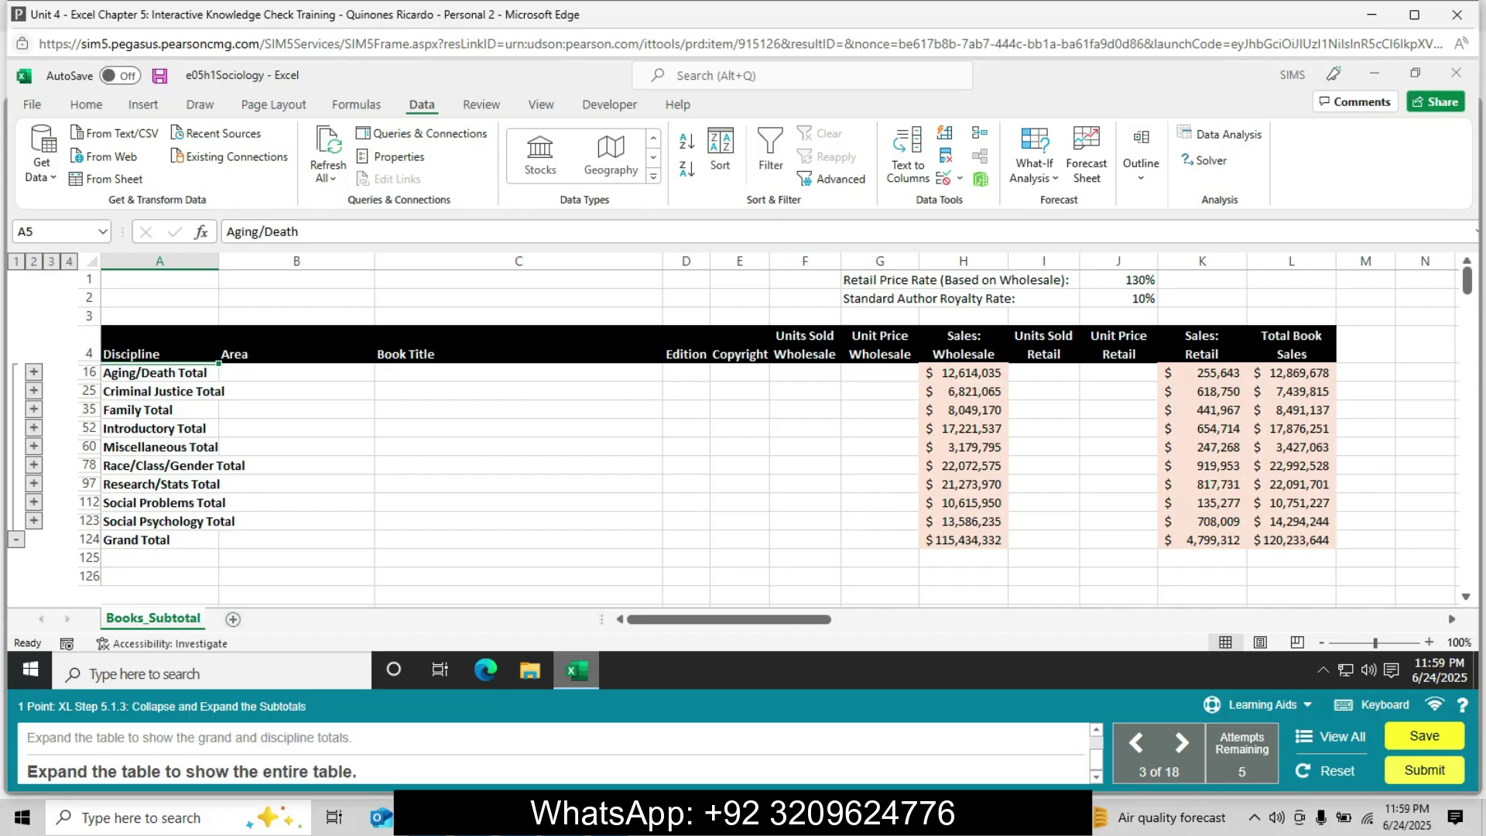
Expand the outline through the area totals until the entire table with all detail rows is shown.
left_click(51, 261)
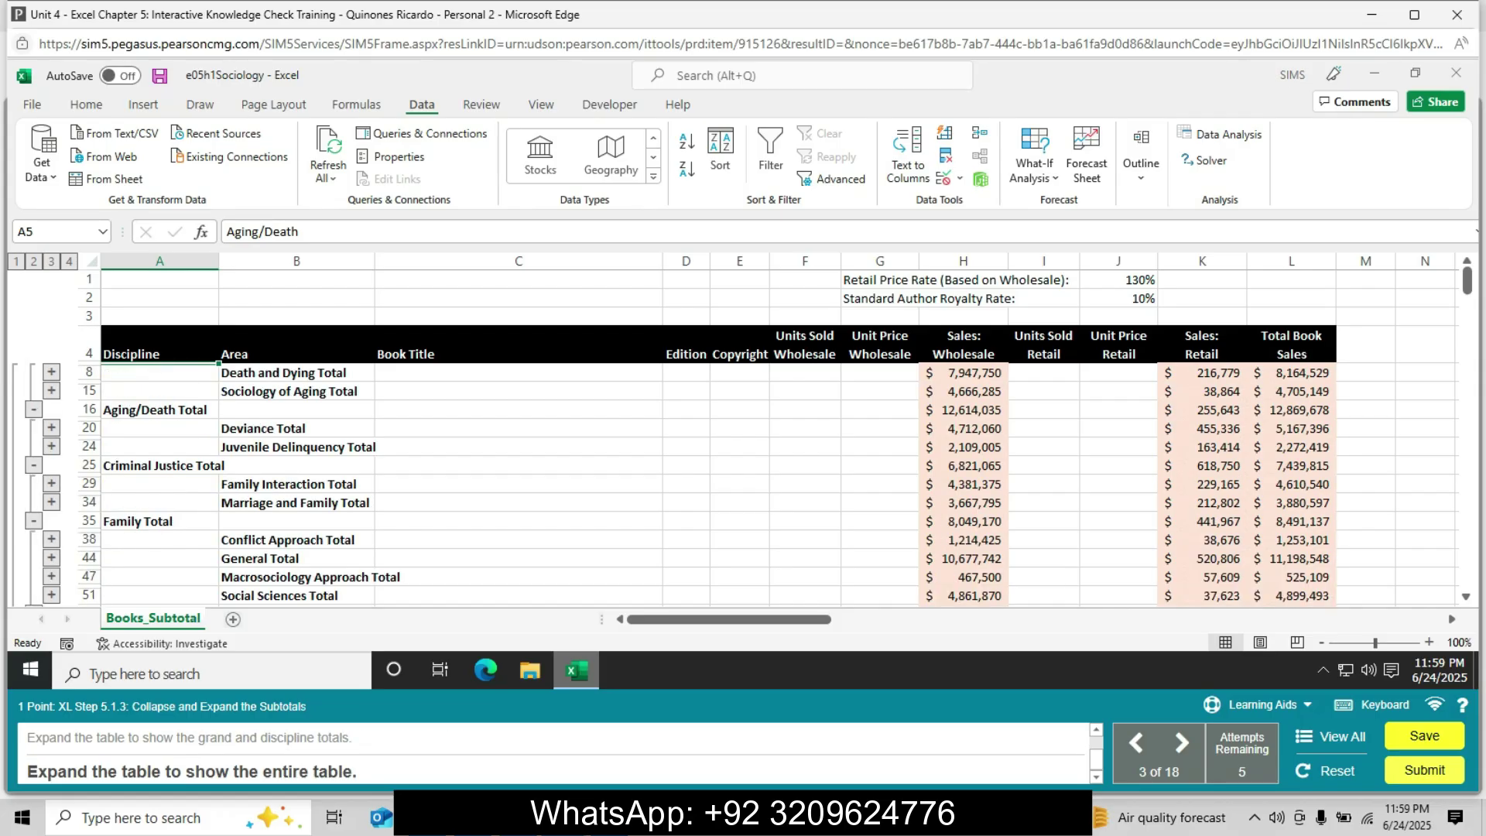
left_click(69, 261)
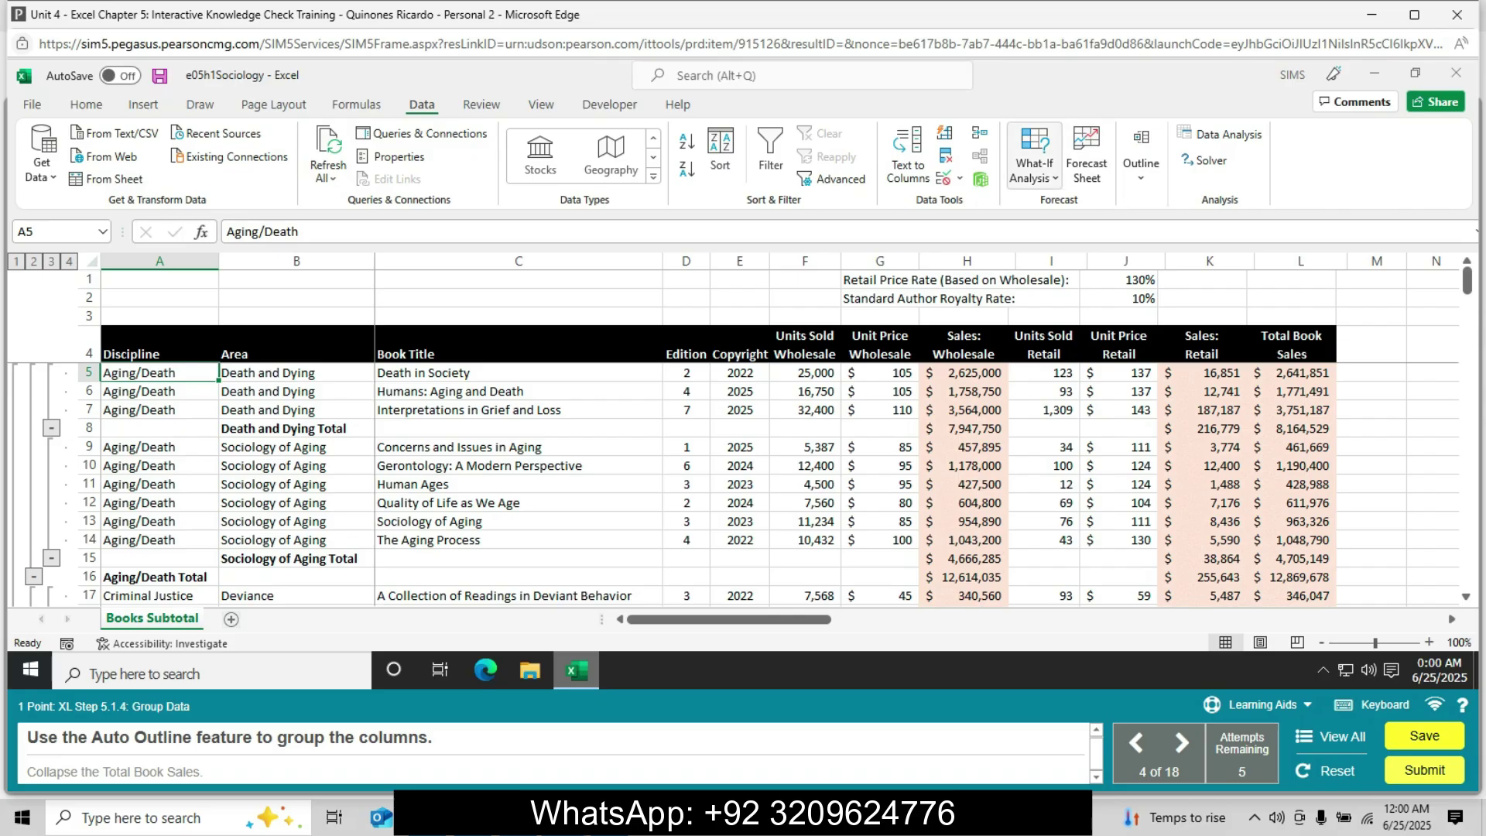
Group the columns of the subtotaled book data with Auto Outline, and collapse the Total Book Sales group.
left_click(1141, 164)
left_click(1147, 259)
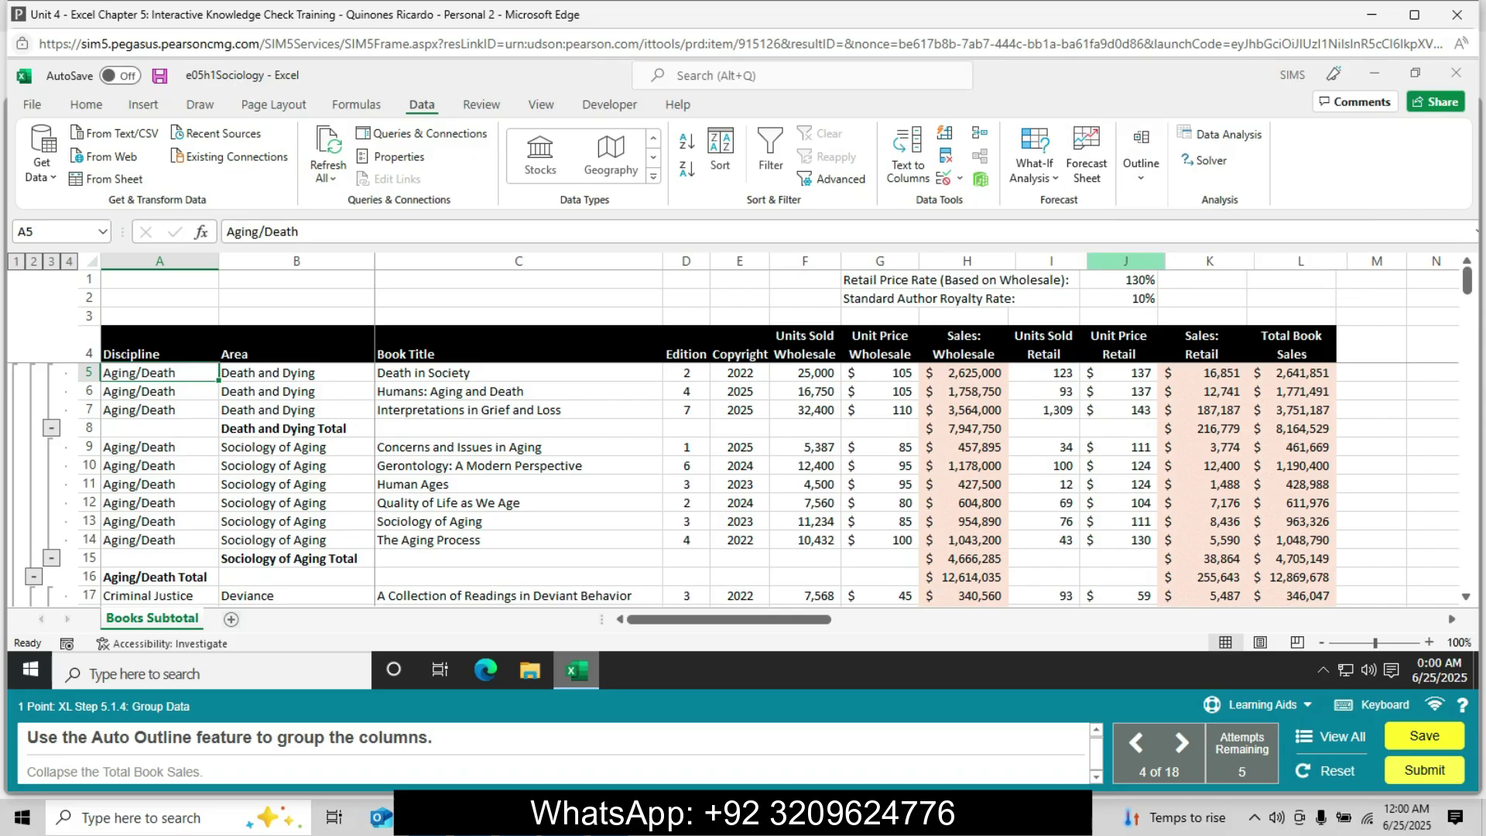
left_click(1141, 164)
left_click(1147, 255)
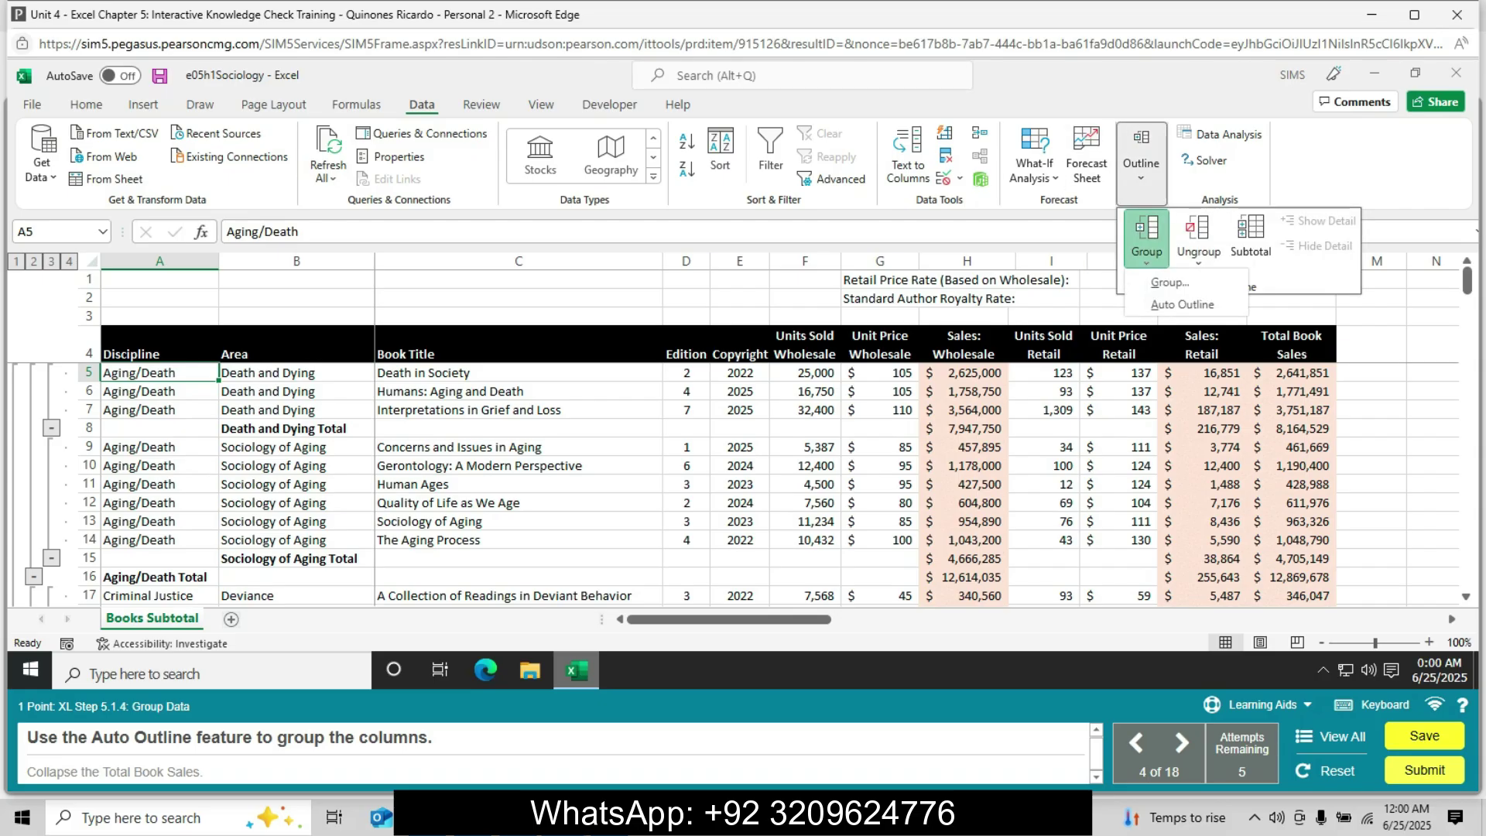
left_click(1183, 304)
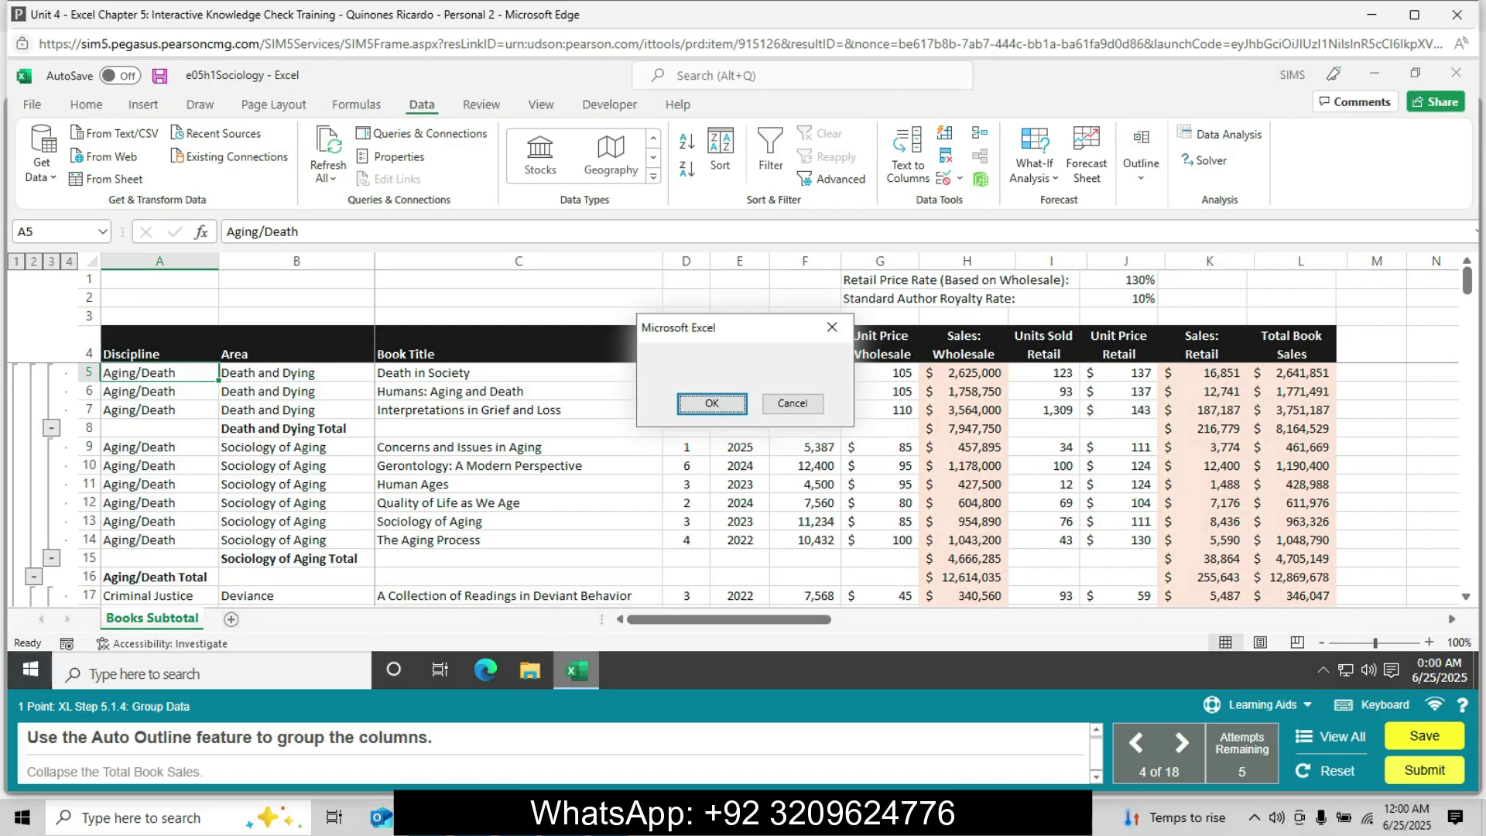
key("Return")
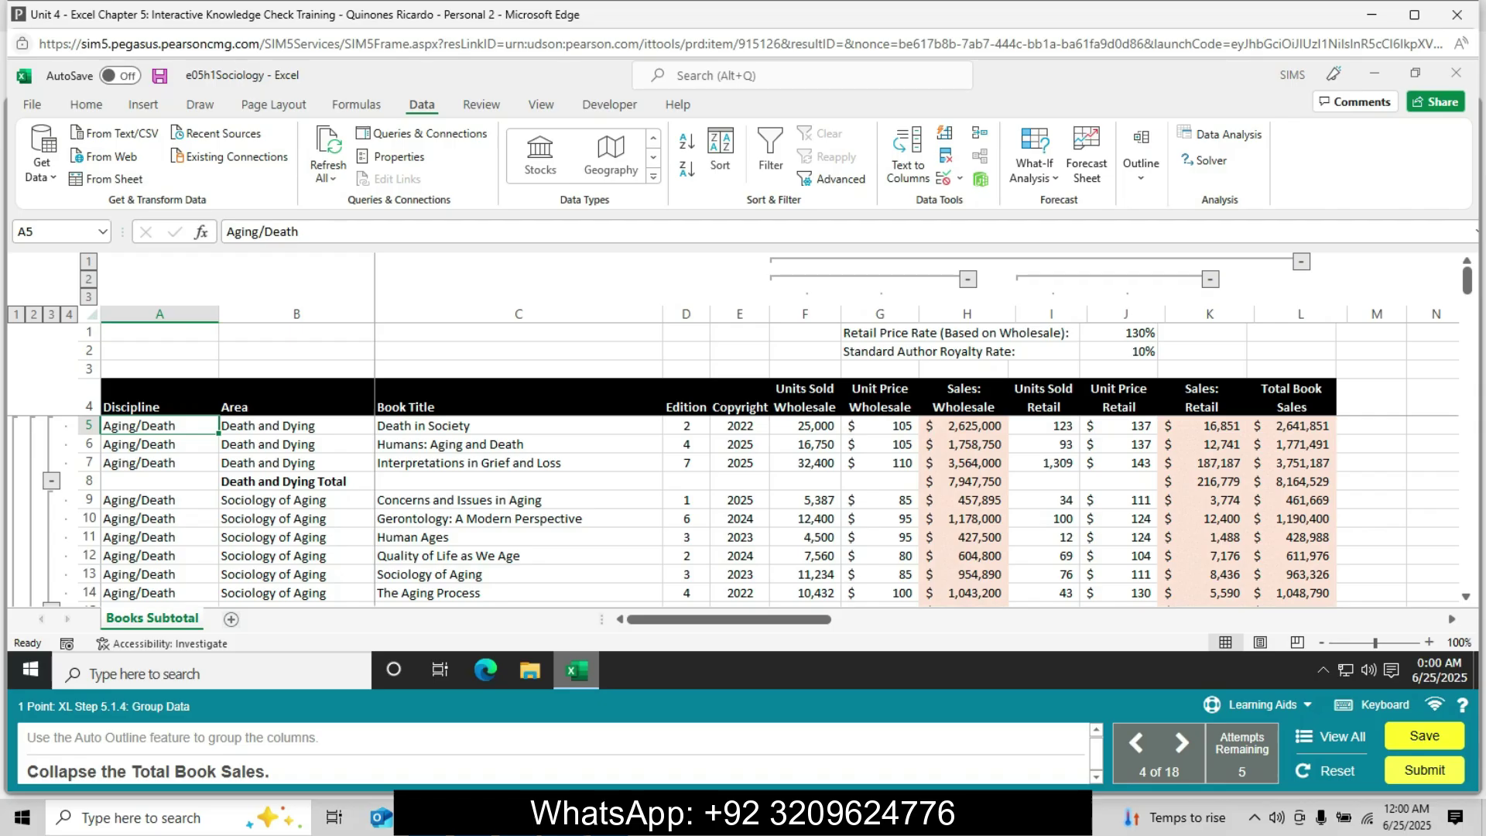
left_click(1301, 262)
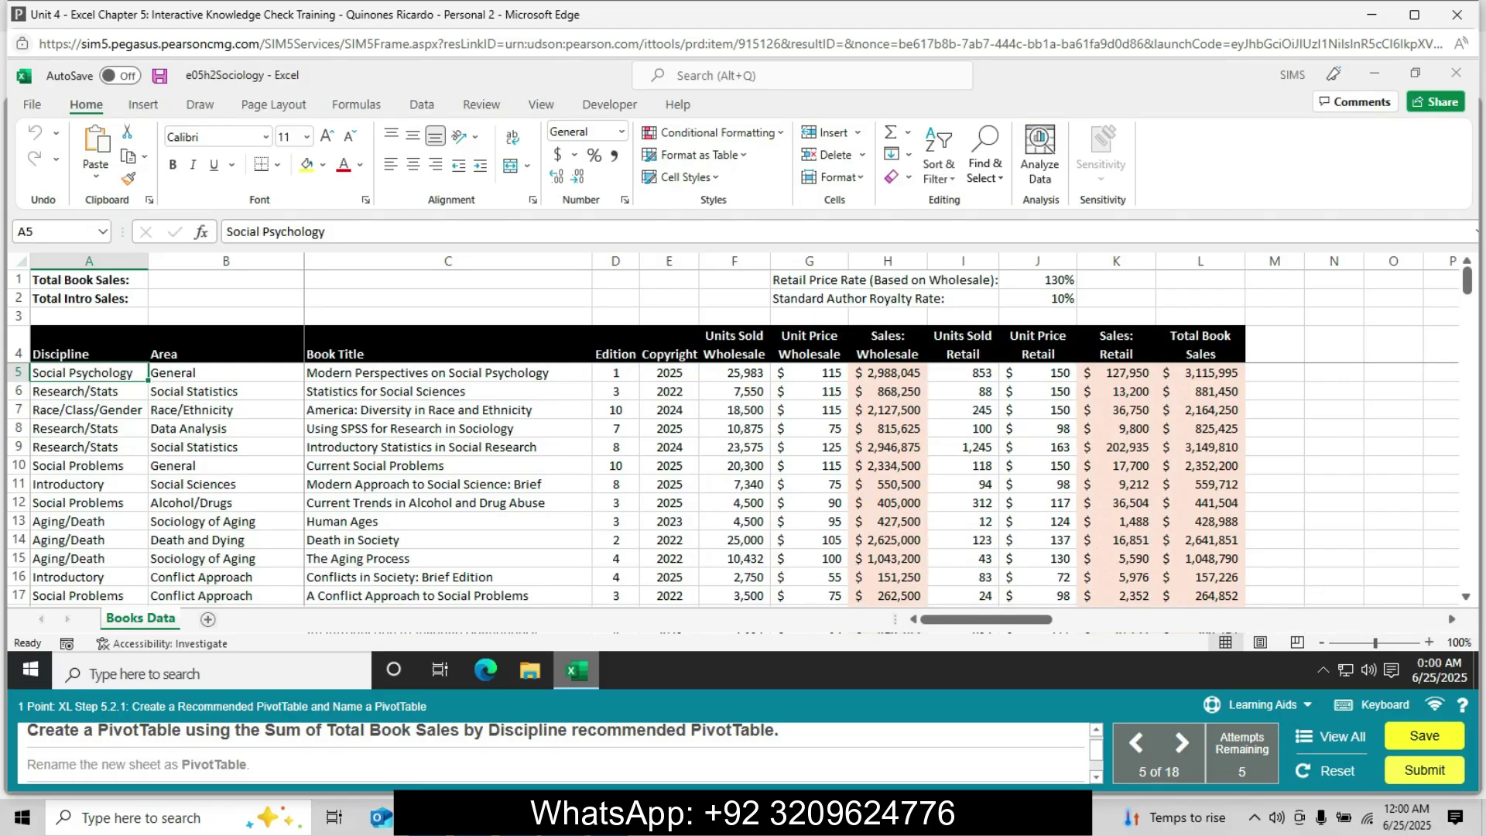
Create a recommended PivotTable from the book data using Sum of Total Book Sales by Discipline.
left_click(225, 466)
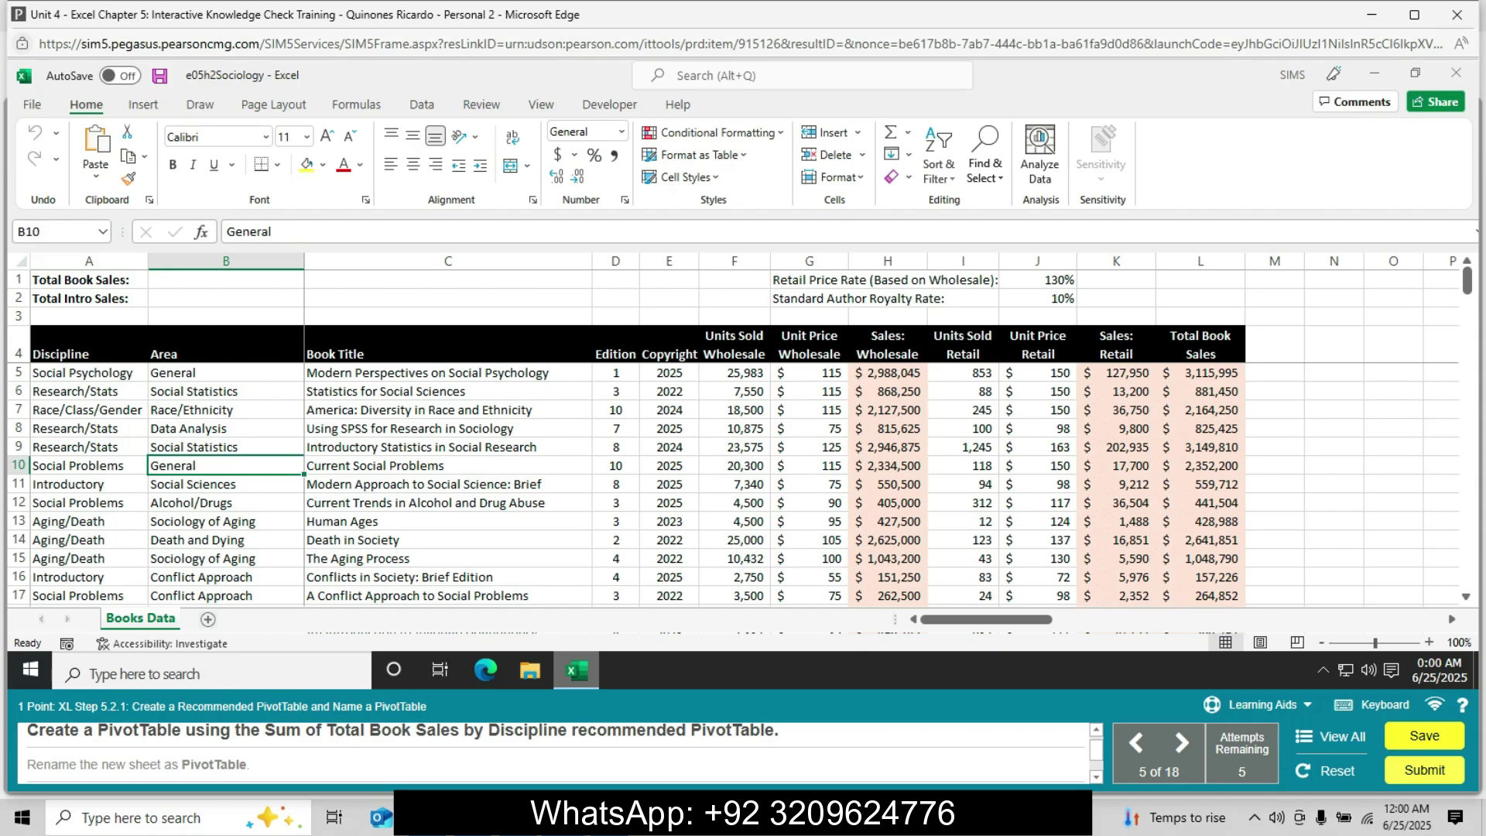
left_click(144, 104)
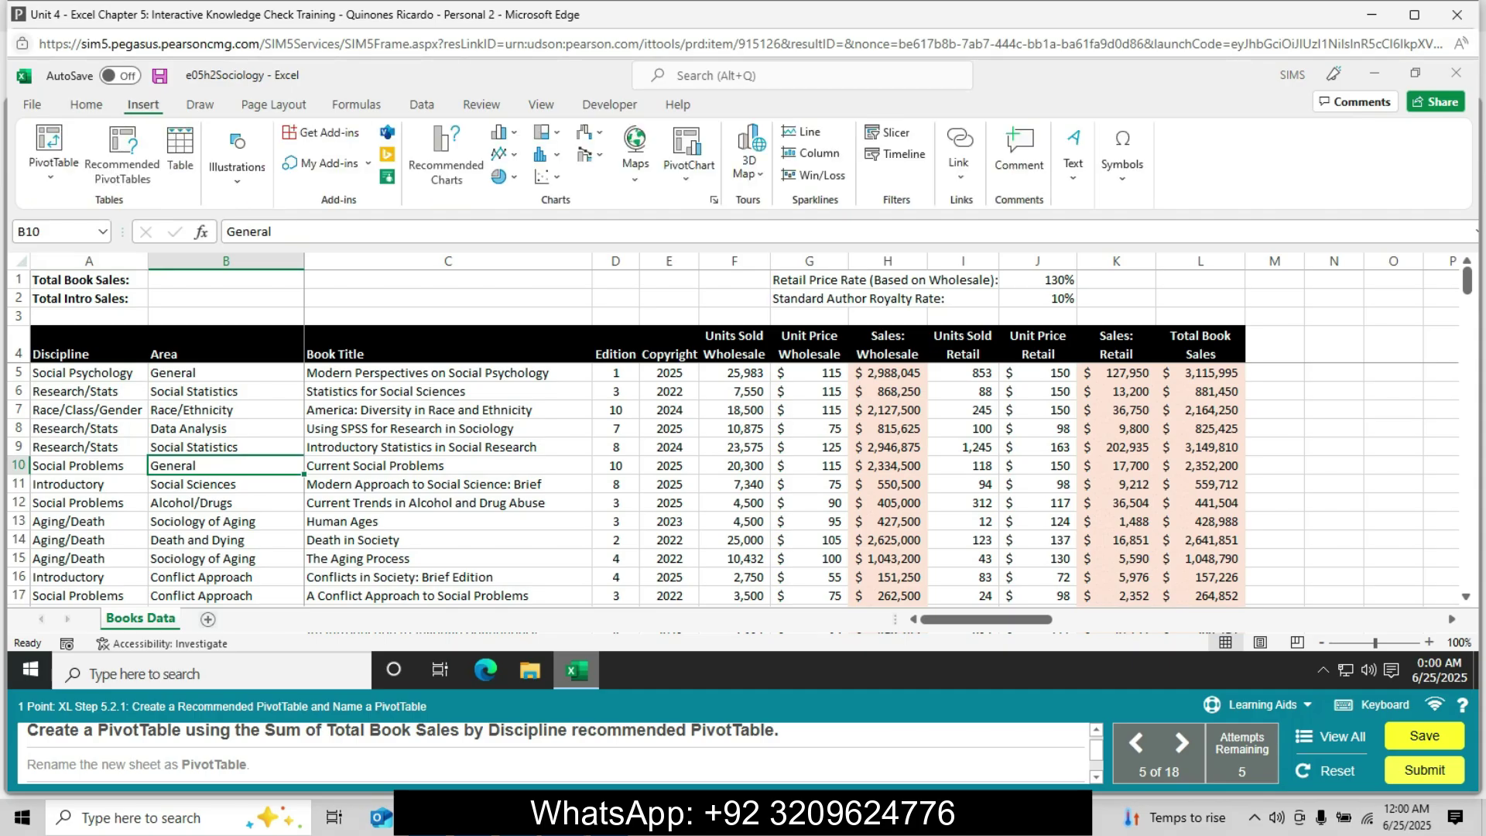
left_click(50, 147)
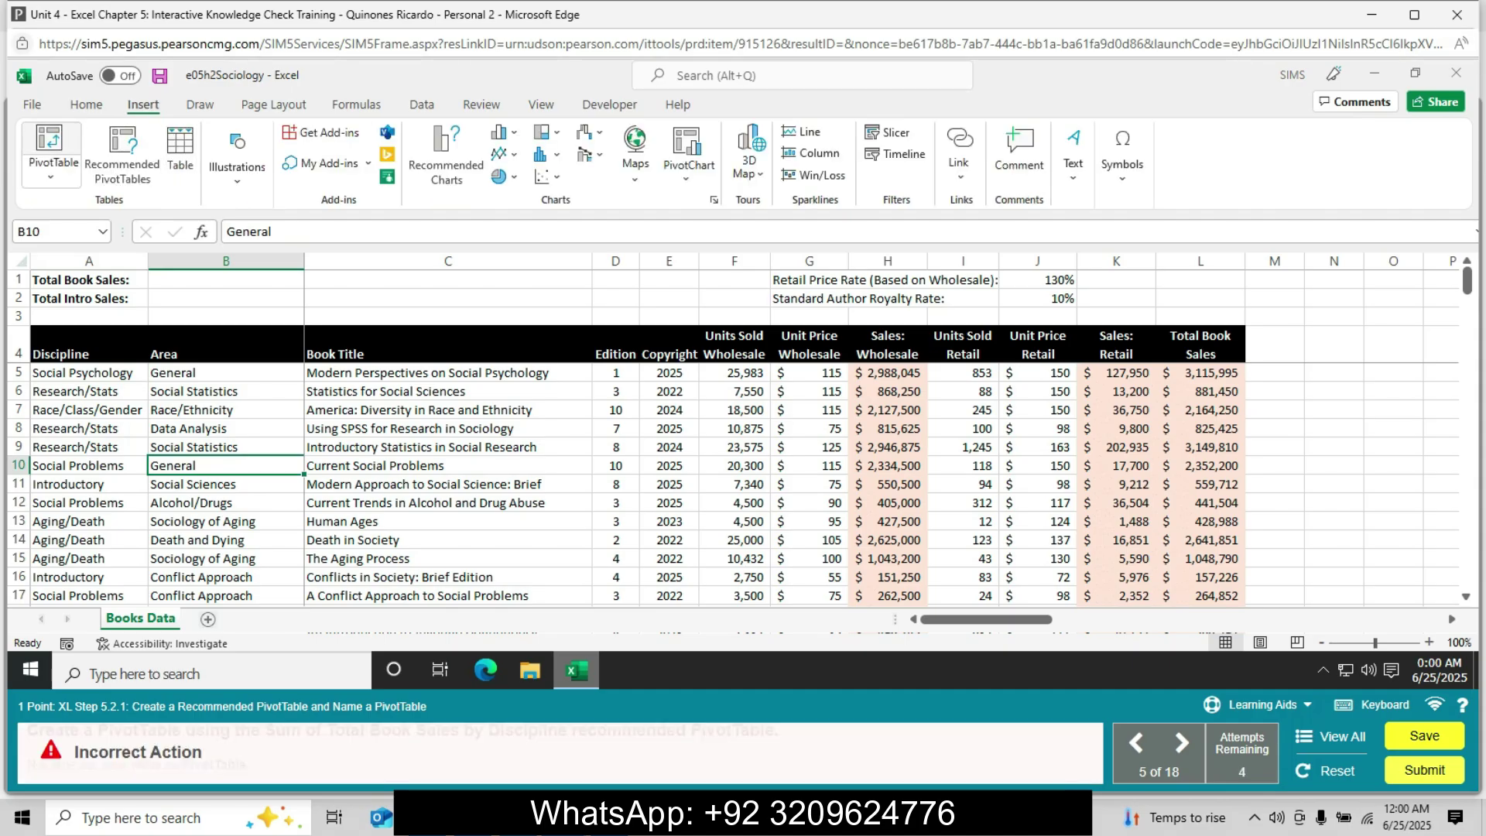
left_click(122, 154)
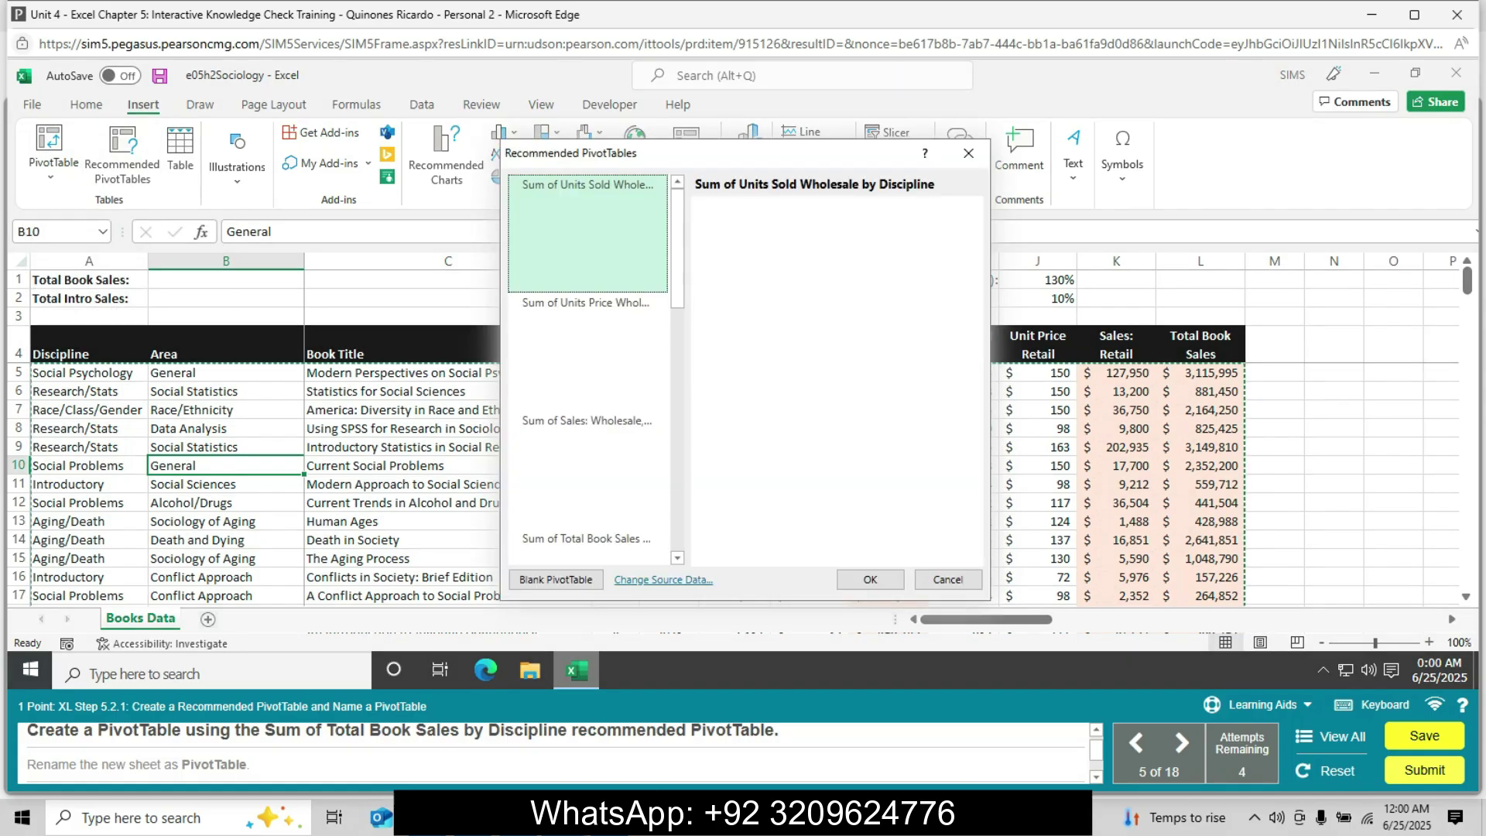
left_click(588, 350)
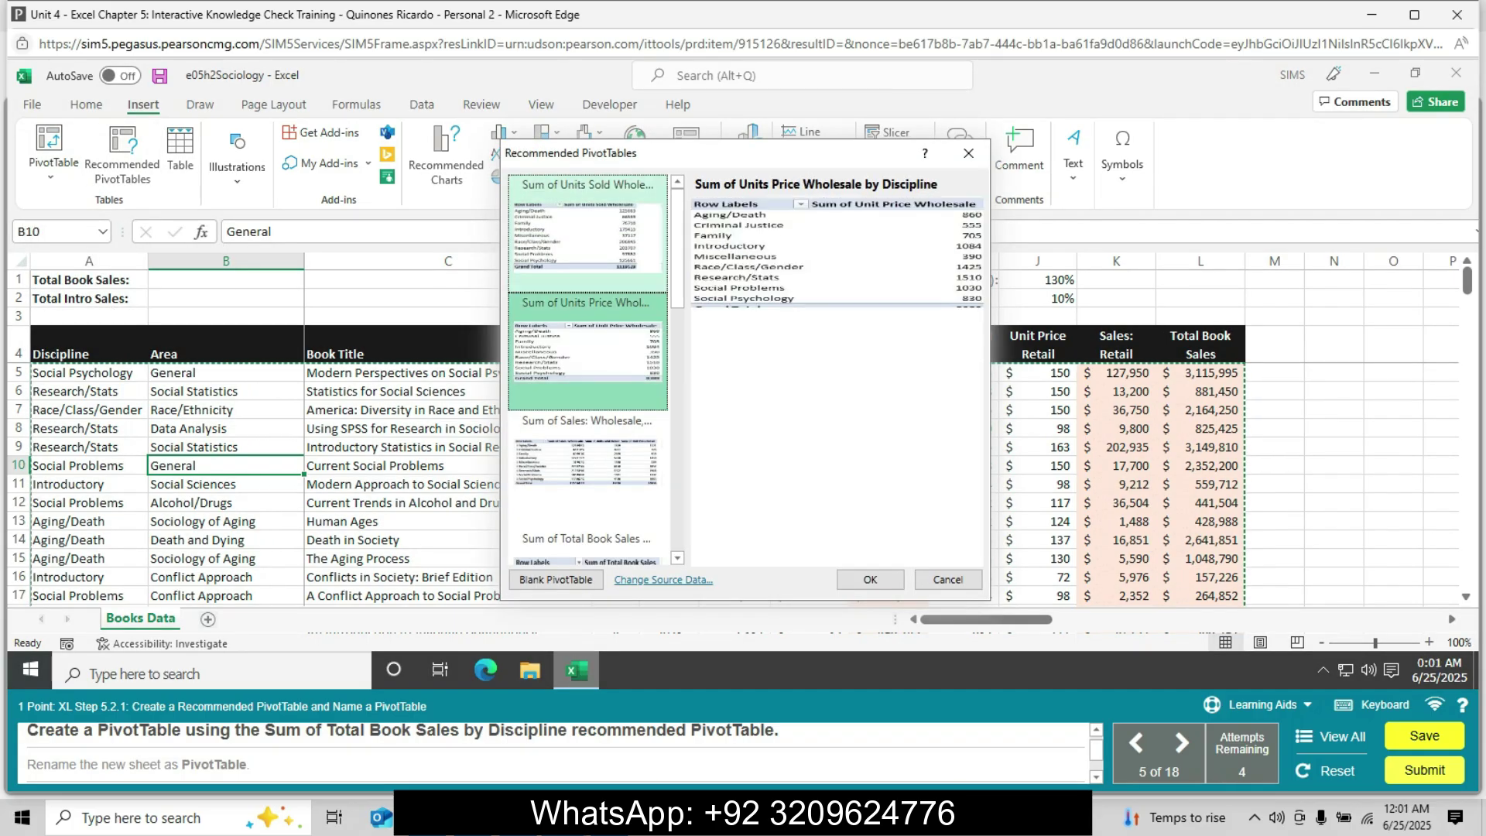
left_click(587, 464)
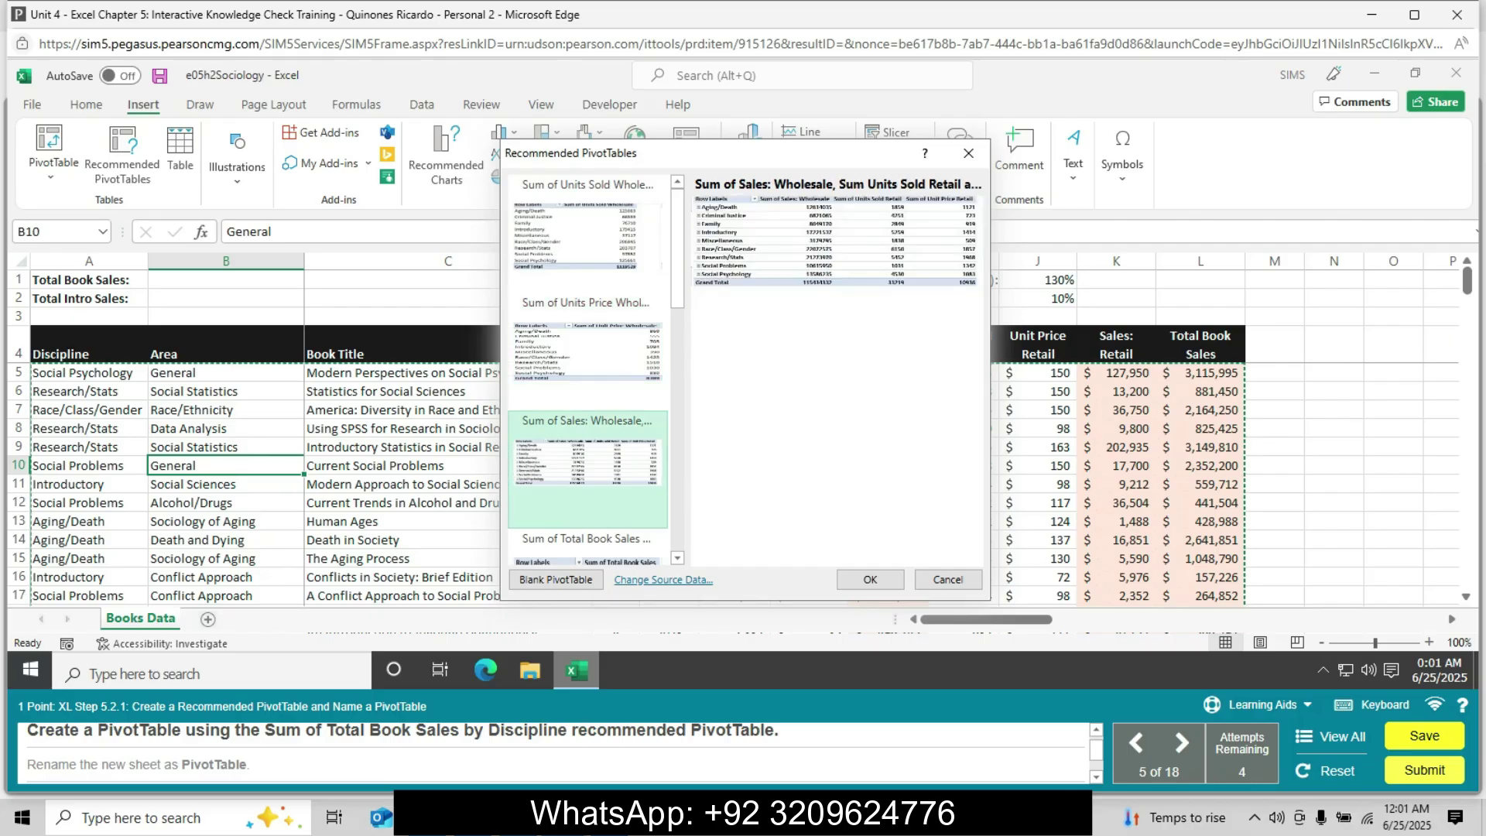
left_click(588, 542)
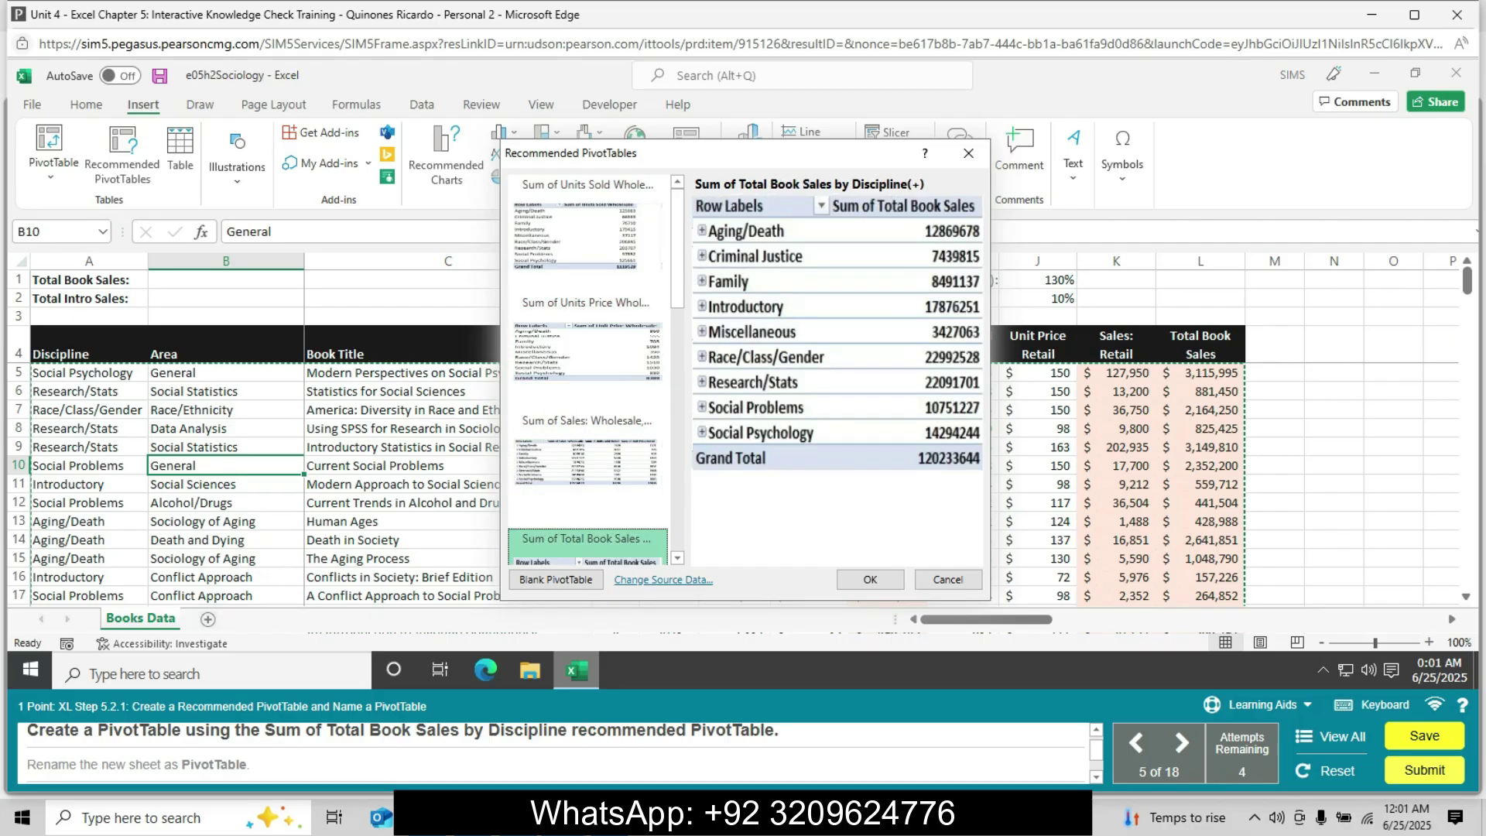
key("Return")
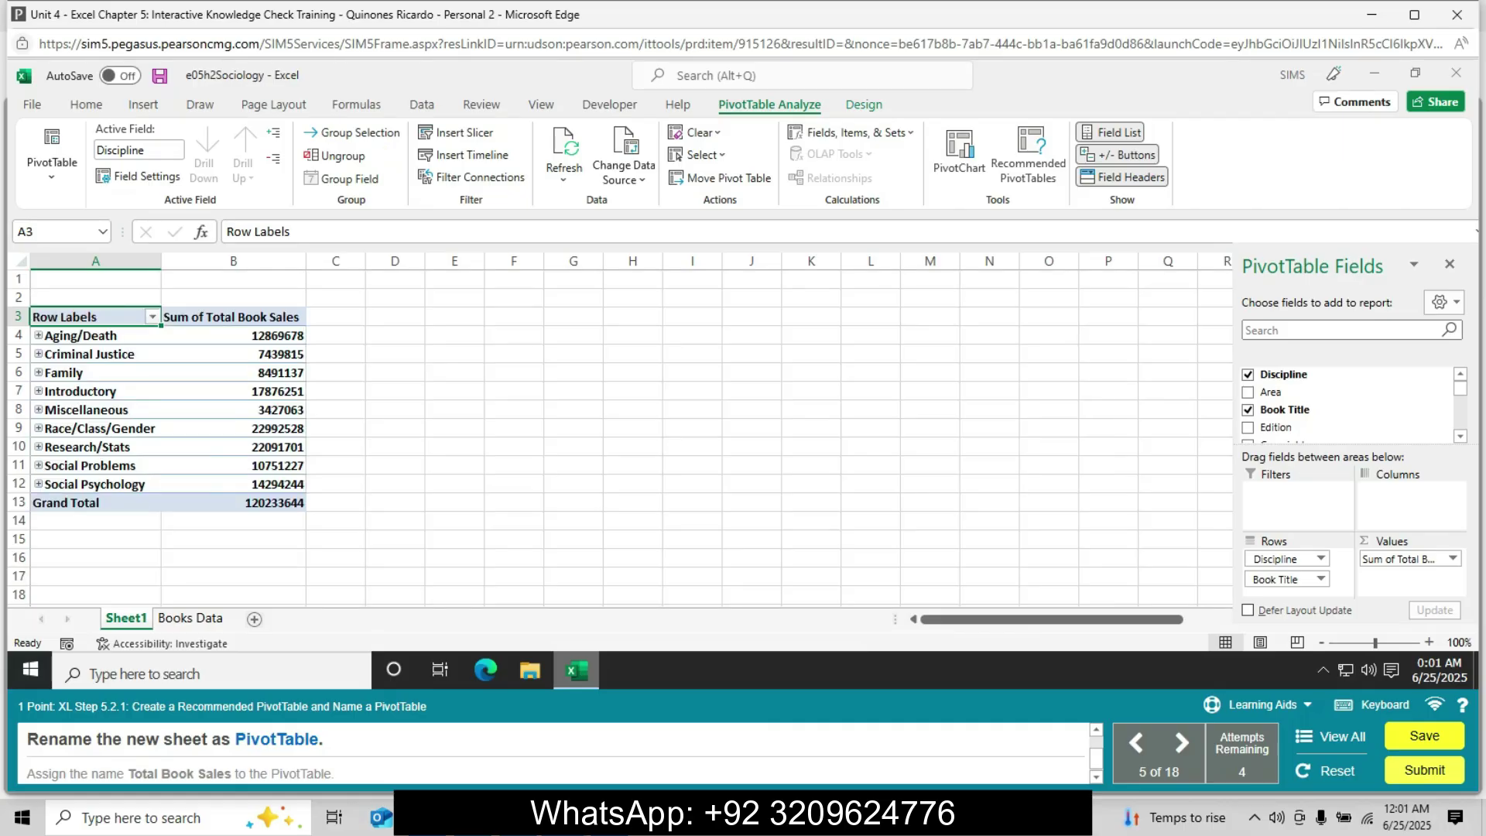
Rename the new sheet as PivotTable.
right_click(125, 618)
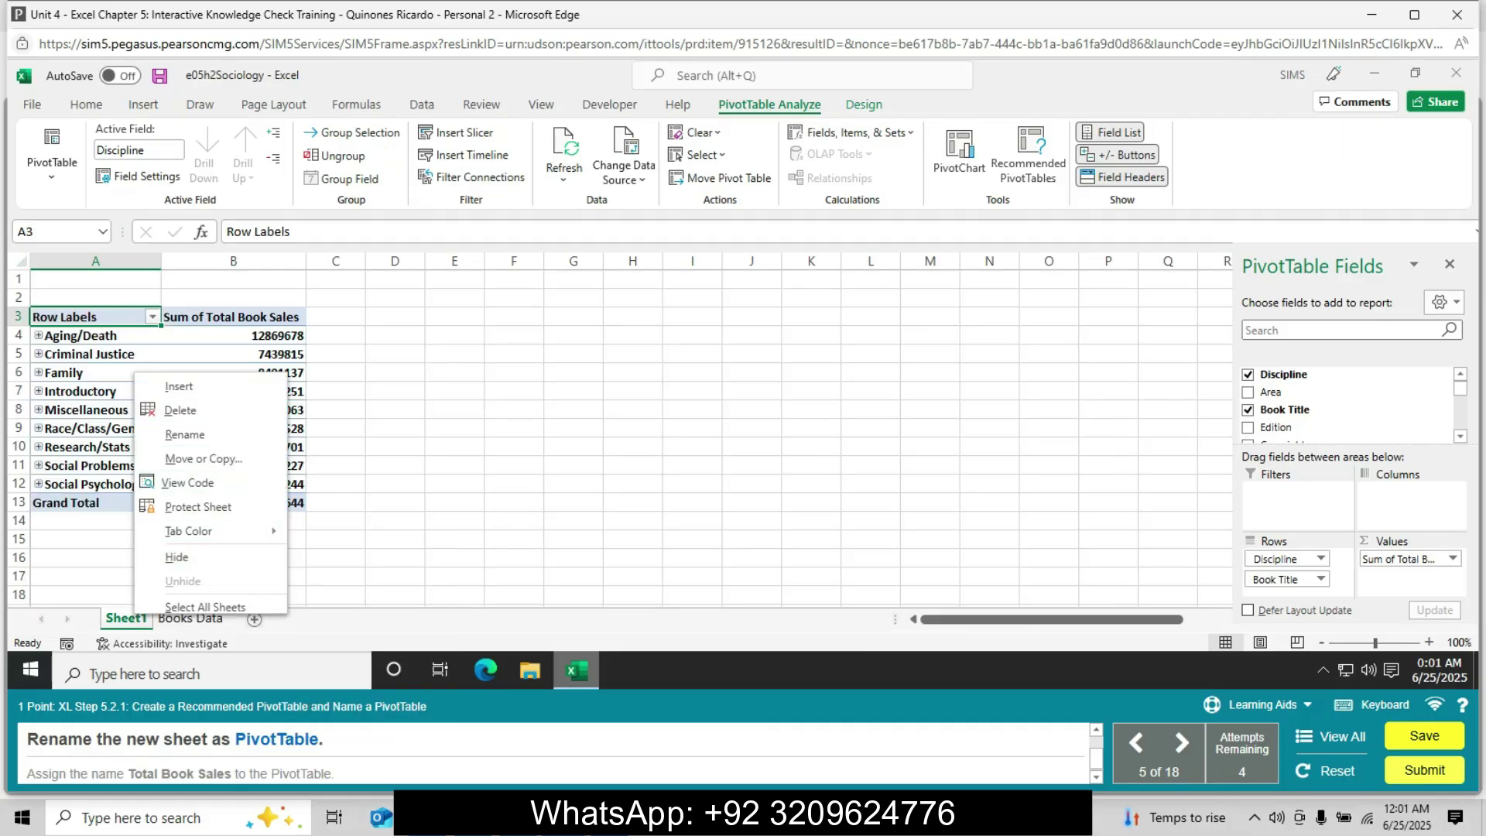
left_click(175, 434)
key("BackSpace")
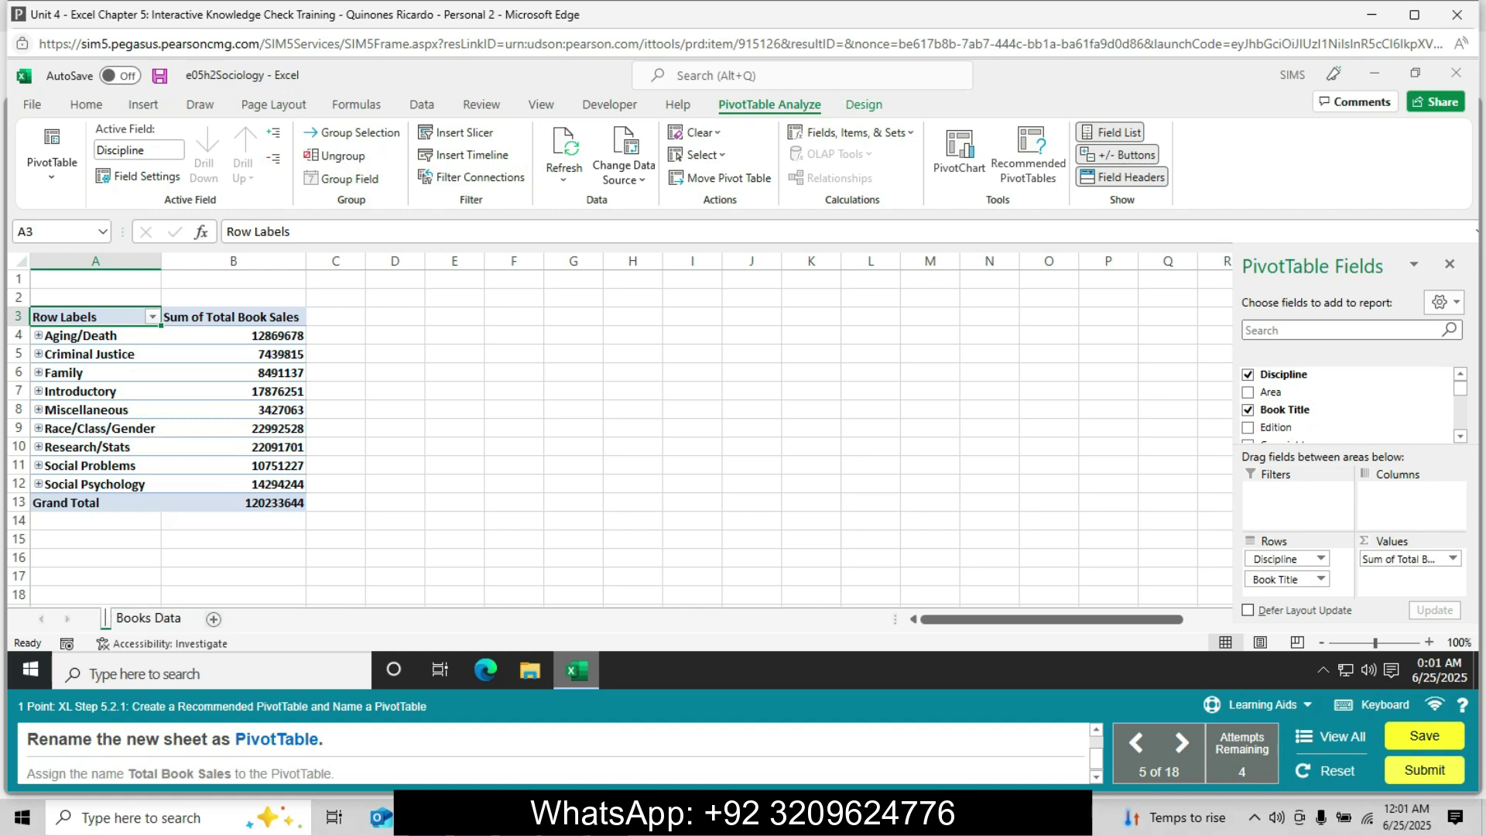
type("PivotT")
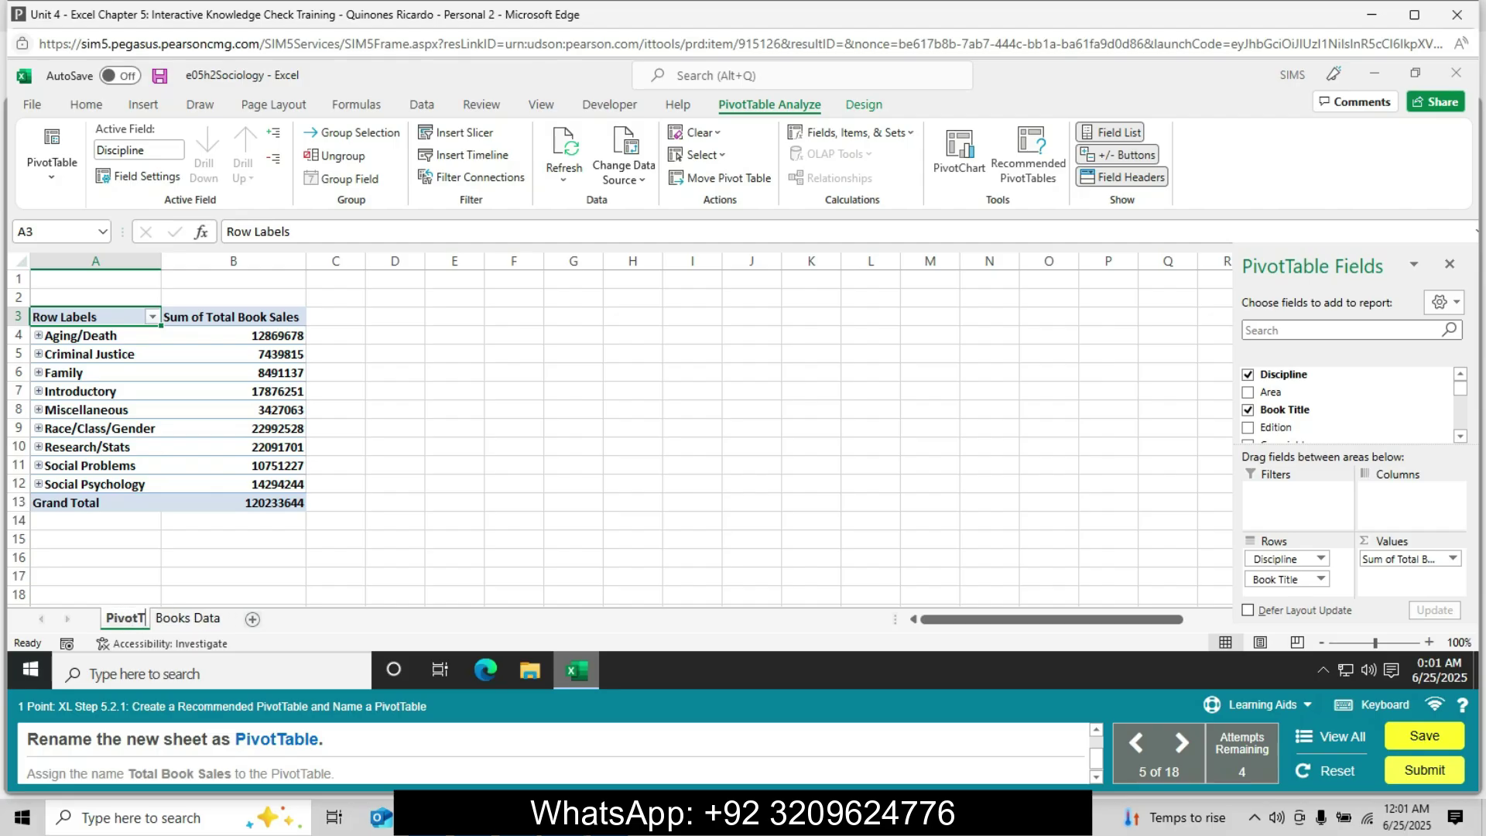
type("abbe")
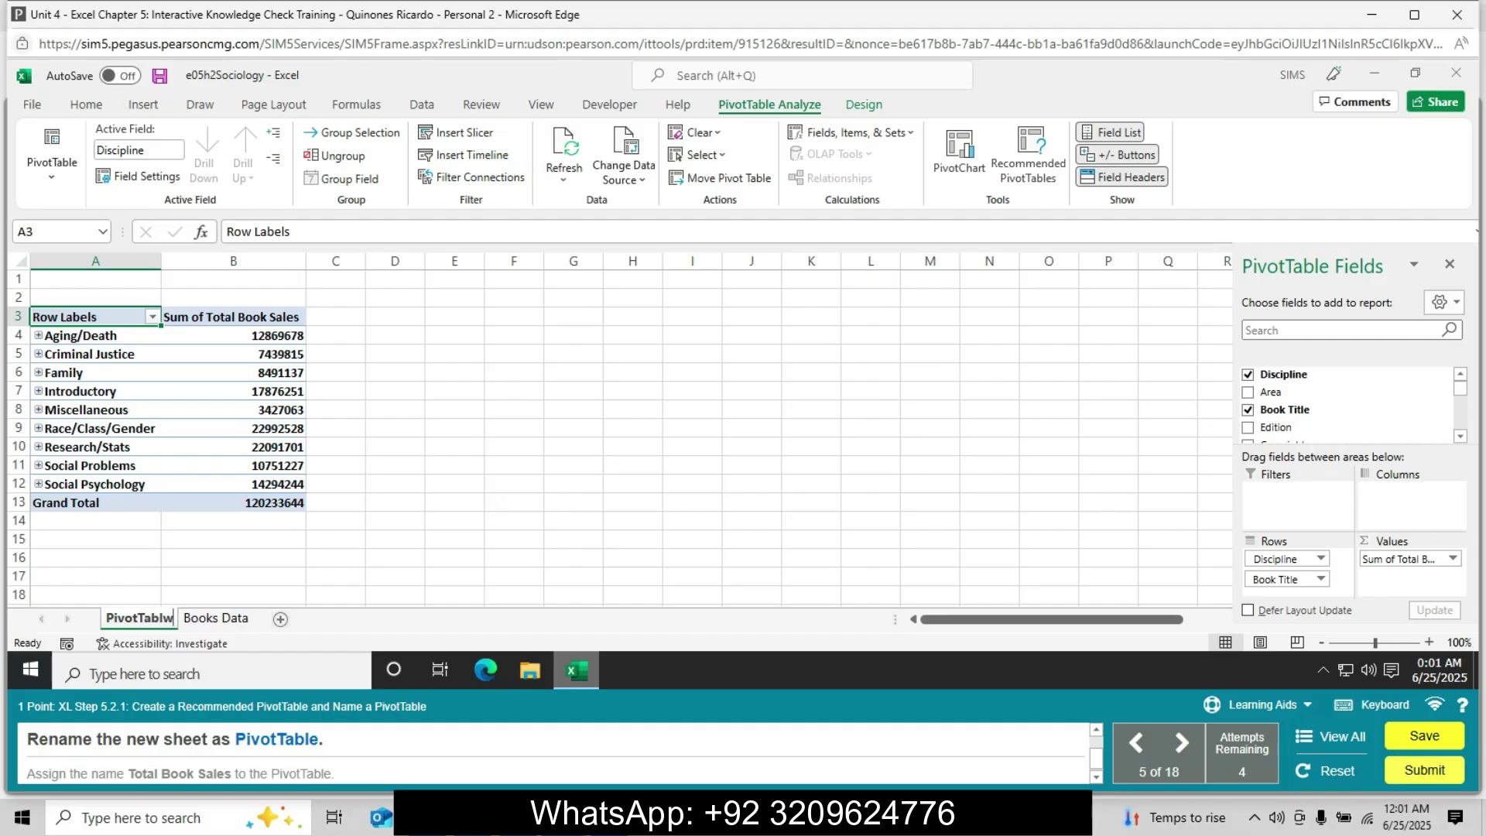
key("Return")
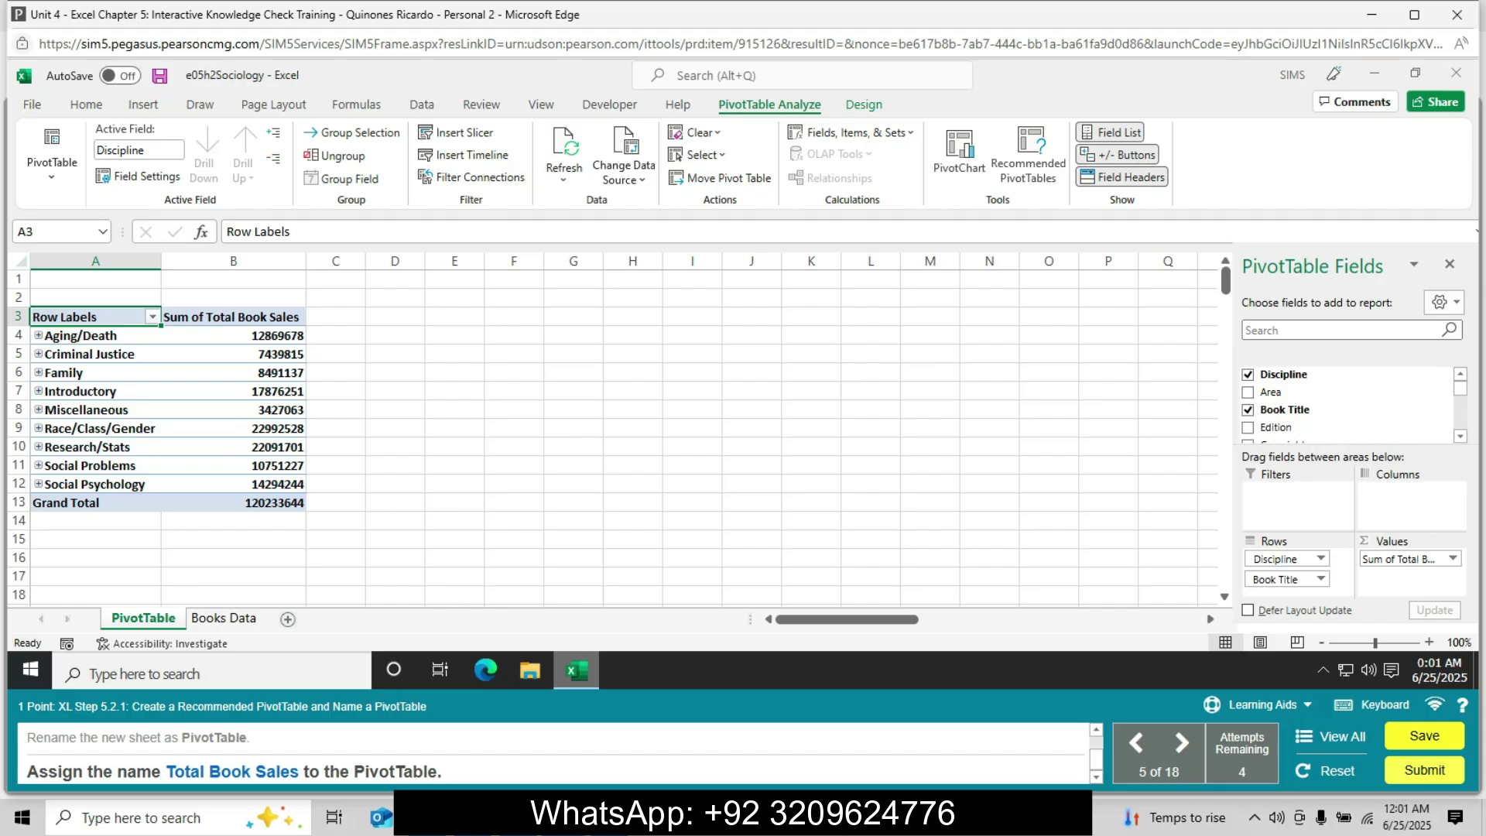
Assign the name Total Book Sales to the PivotTable.
left_click(52, 162)
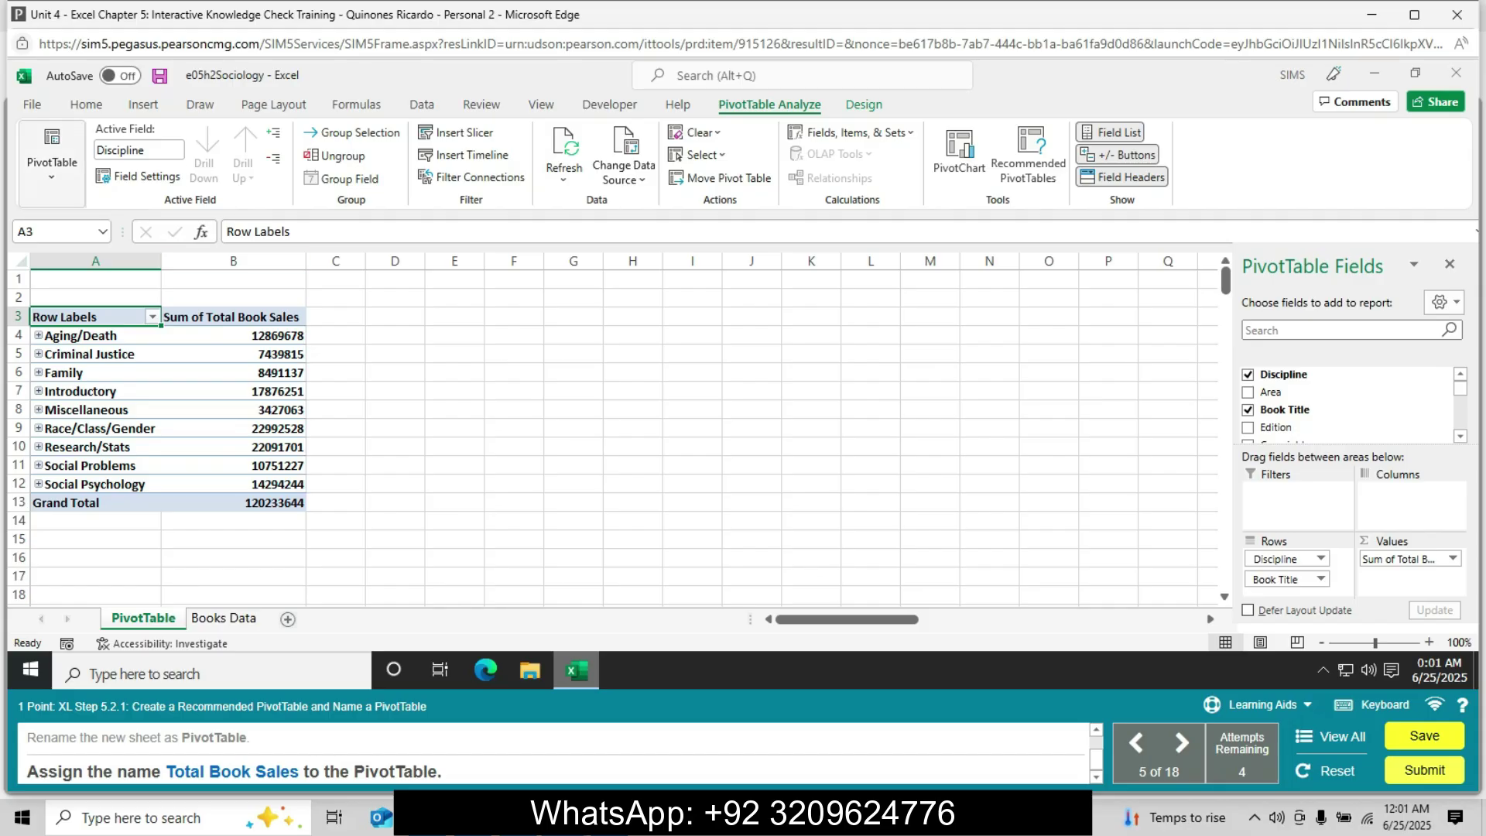
left_click(74, 247)
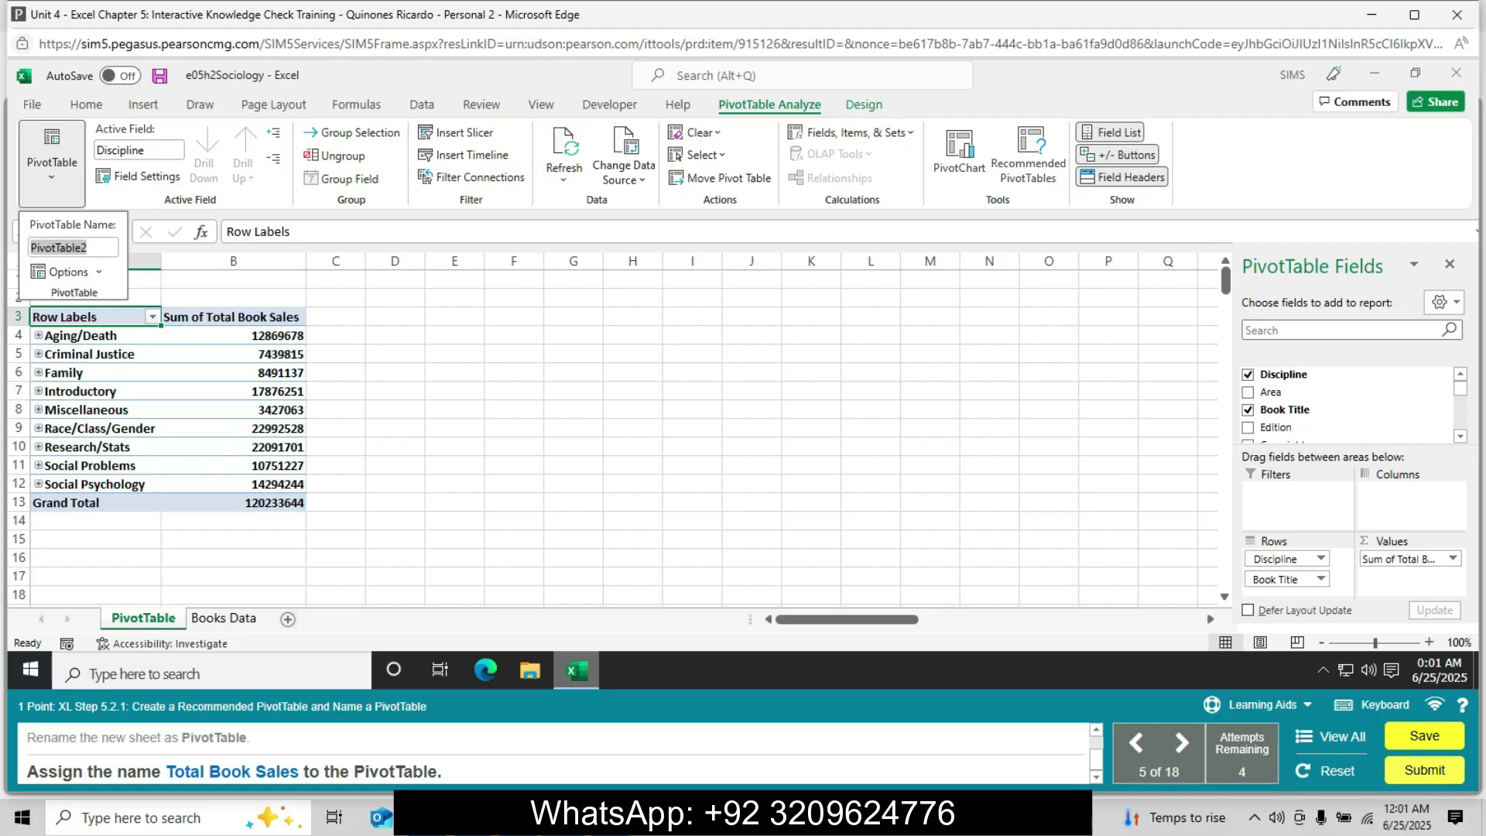
type("Total")
type(" Book")
type(" A")
key("BackSpace")
type("Sales")
key("Return")
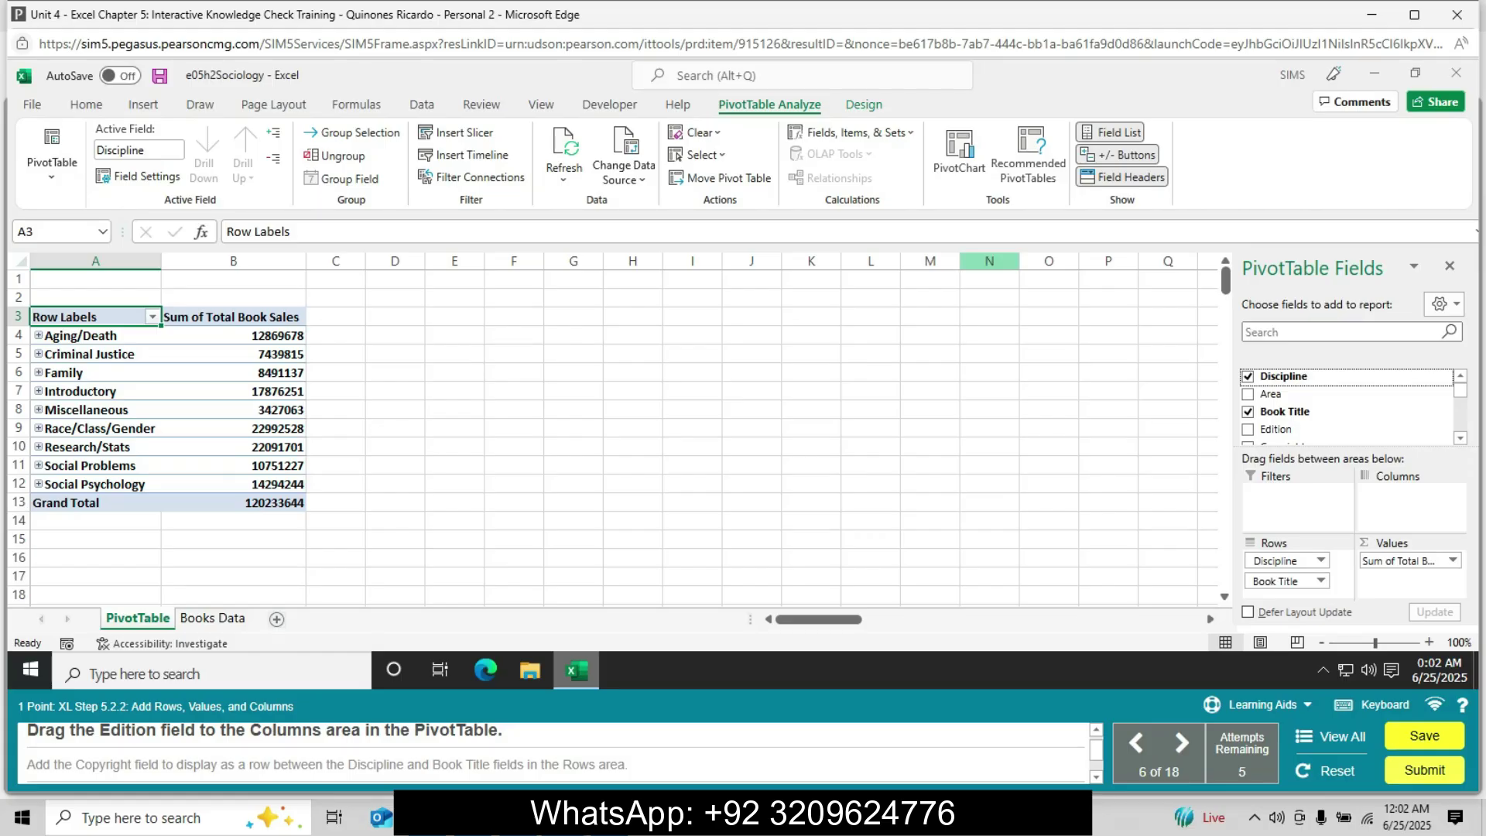
Add the Edition field to the PivotTable's Columns area and the Copyright field to Rows between Discipline and Book Title.
left_click_drag(1276, 429, 1263, 495)
left_click_drag(1277, 429, 1405, 504)
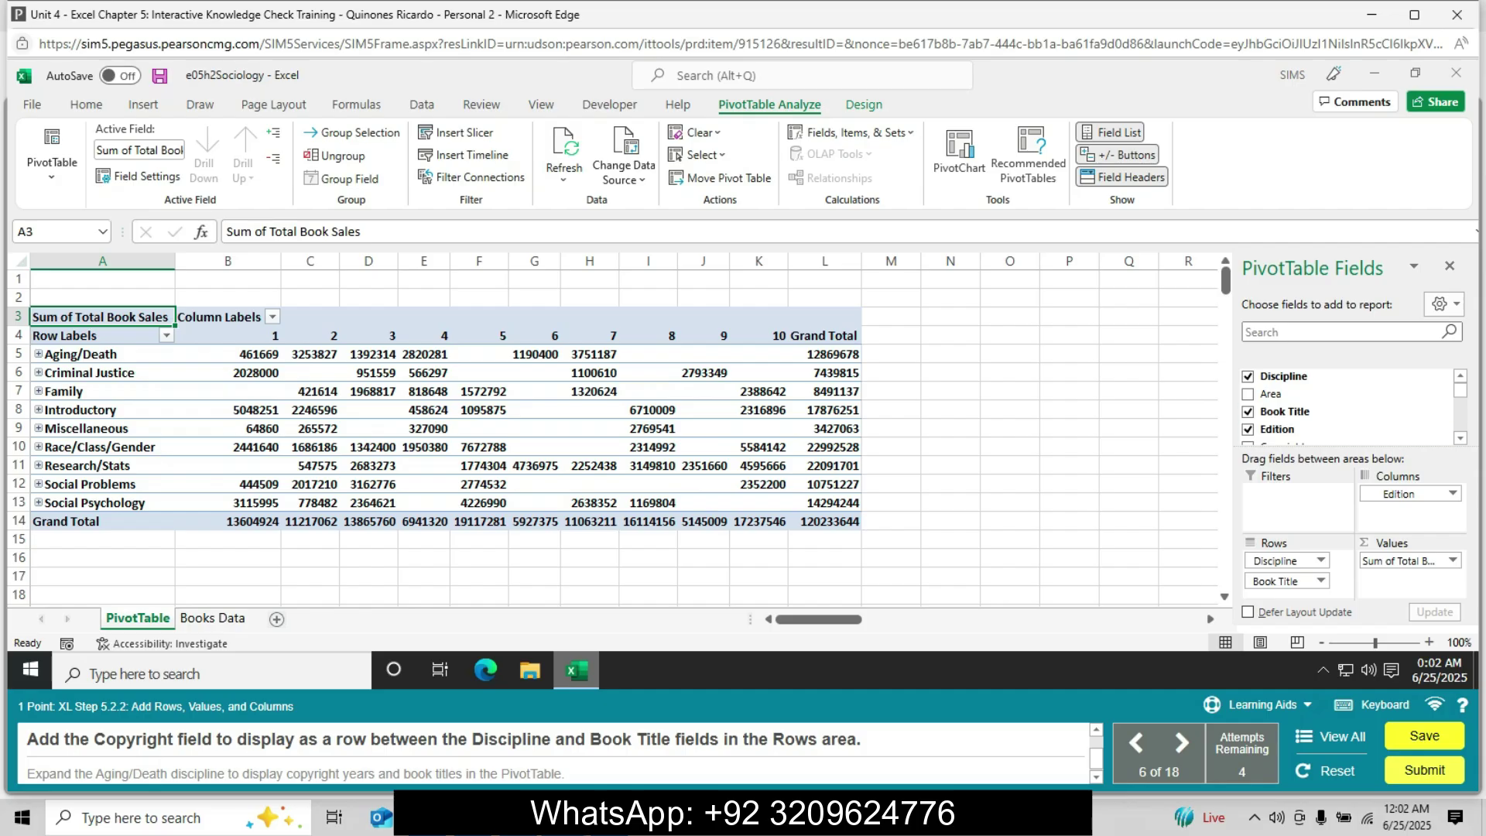
scroll(1347, 404, "down", 2)
left_click_drag(1282, 380, 1279, 579)
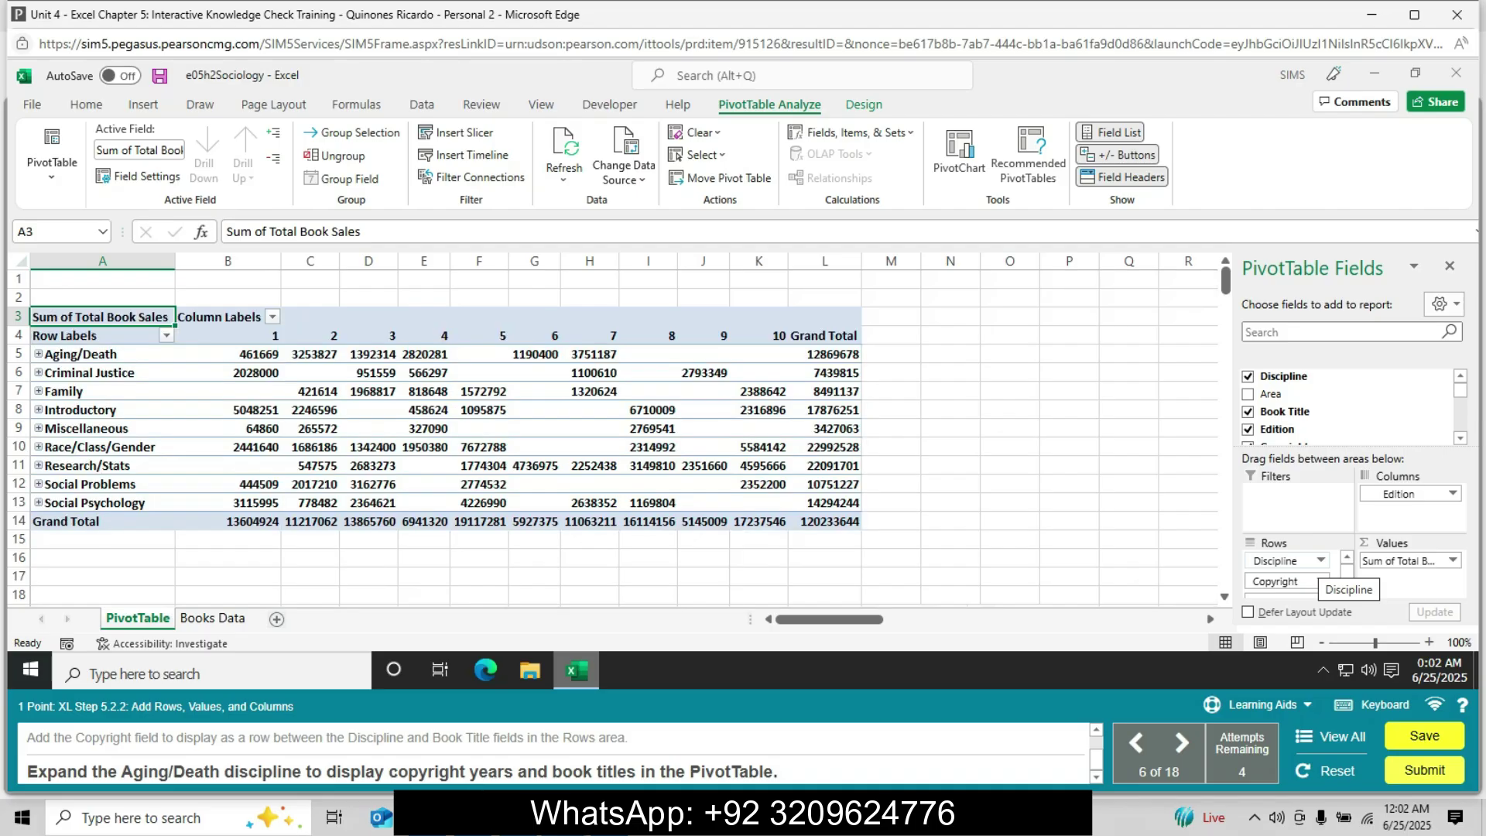
Expand the Aging/Death discipline in the PivotTable to show its copyright years and book titles.
left_click(39, 353)
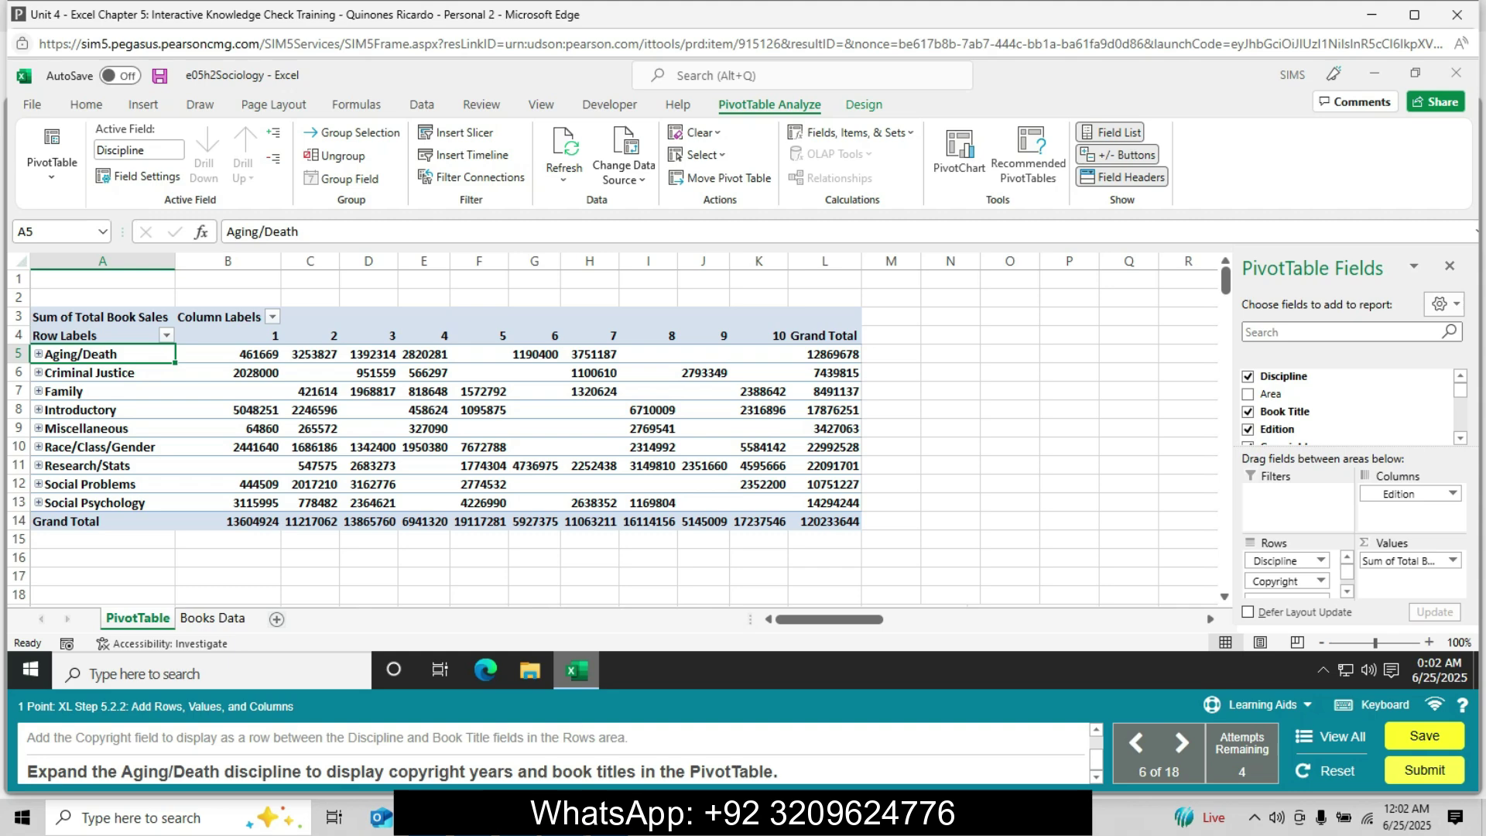
left_click(37, 354)
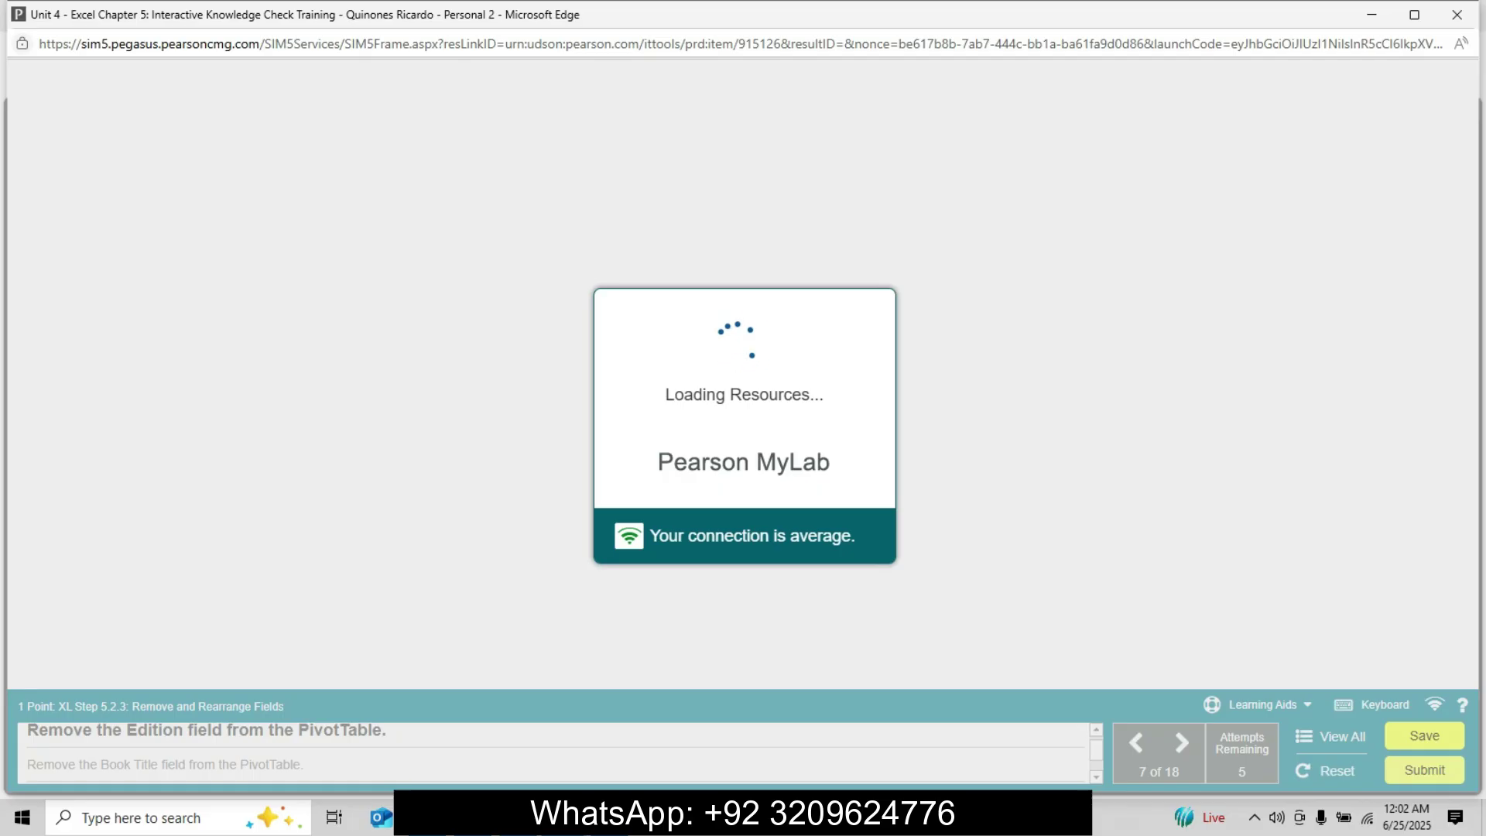
key("alt+space")
key("Escape")
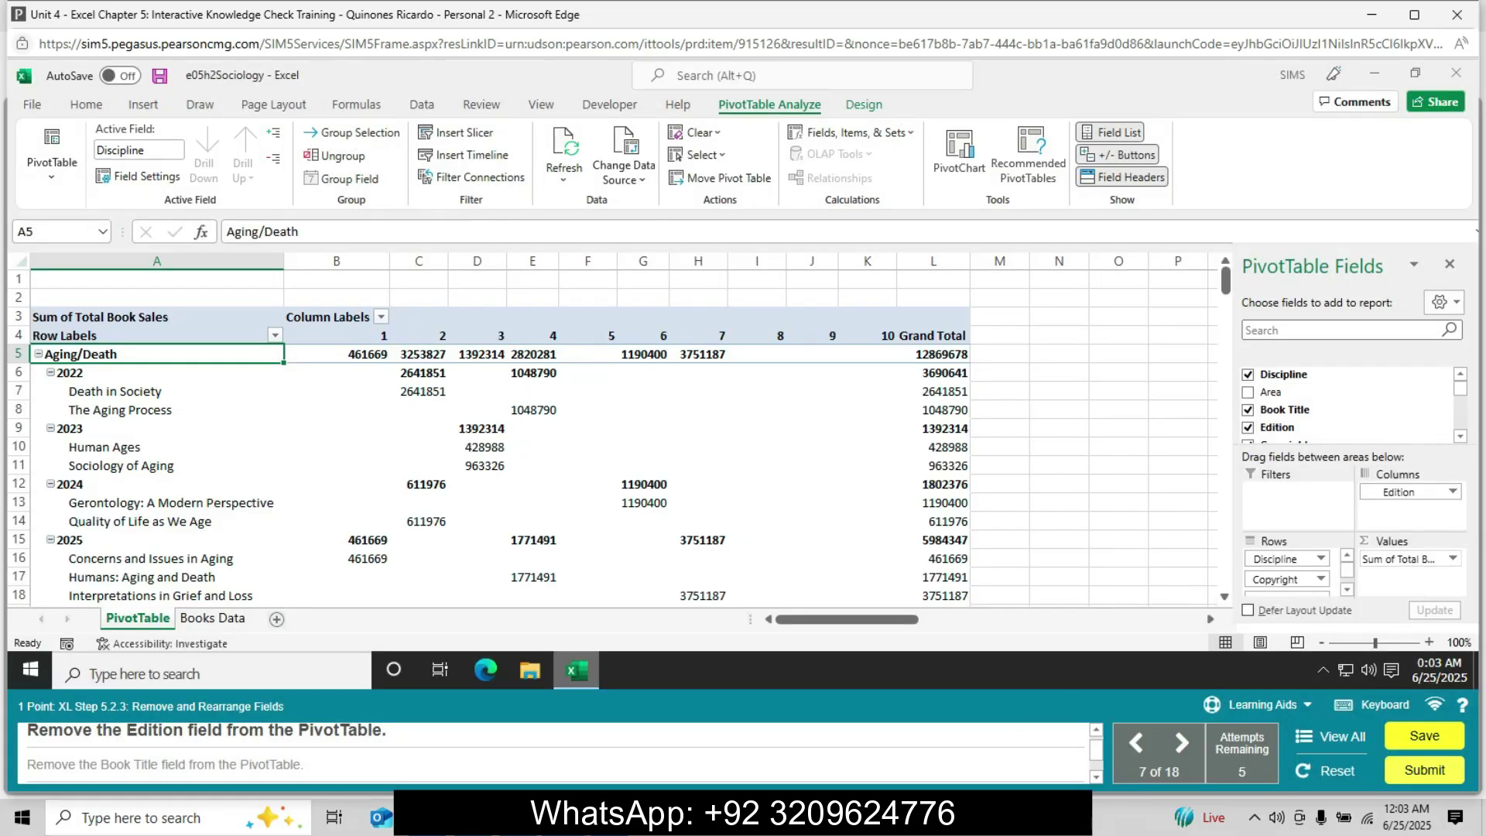
Remove the Edition and Book Title fields from the PivotTable.
left_click(1453, 492)
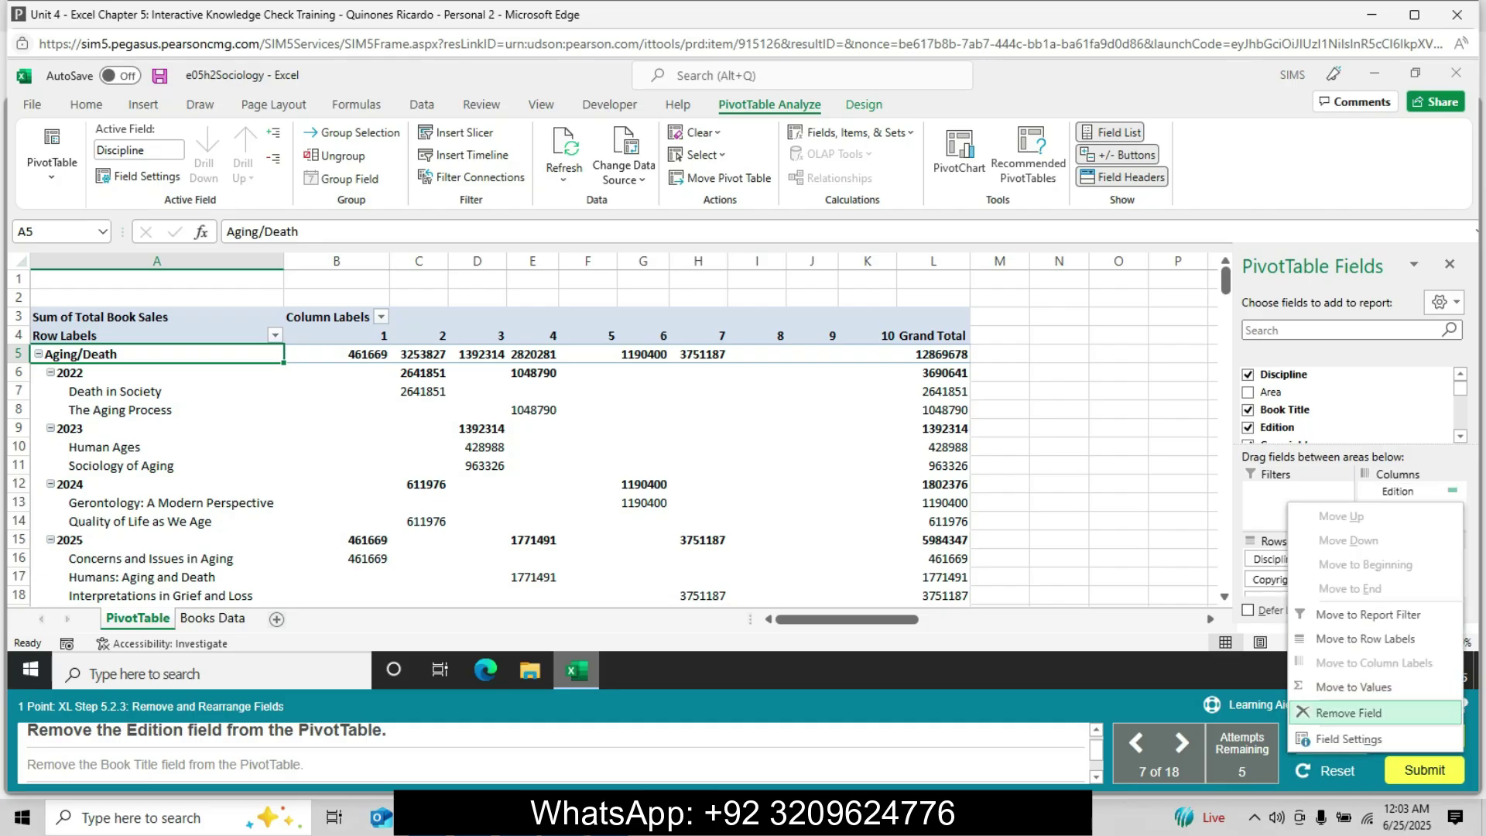
left_click(1348, 712)
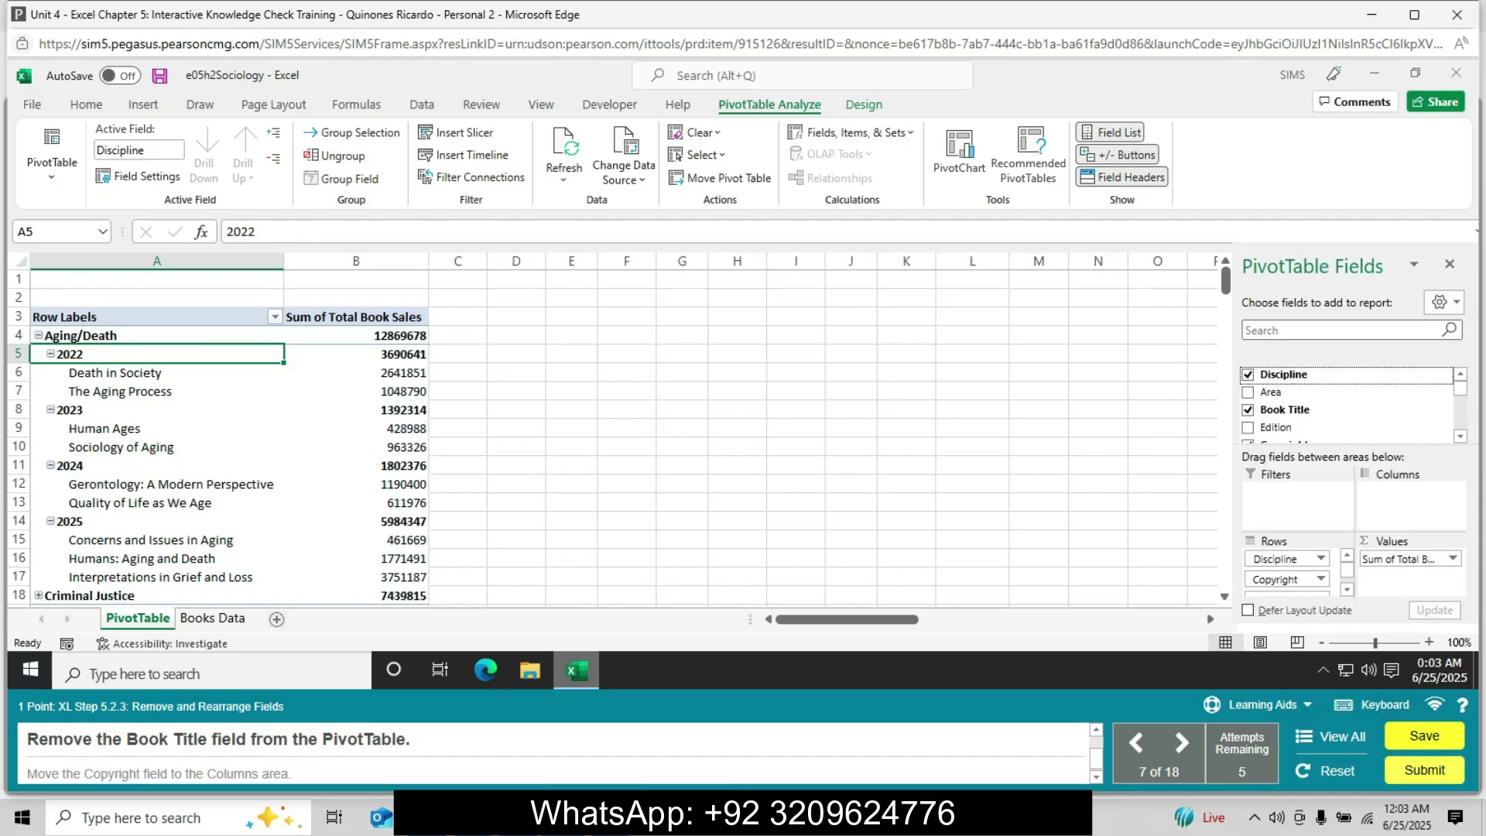
scroll(1285, 573, "down", 1)
left_click(1321, 586)
left_click(1217, 540)
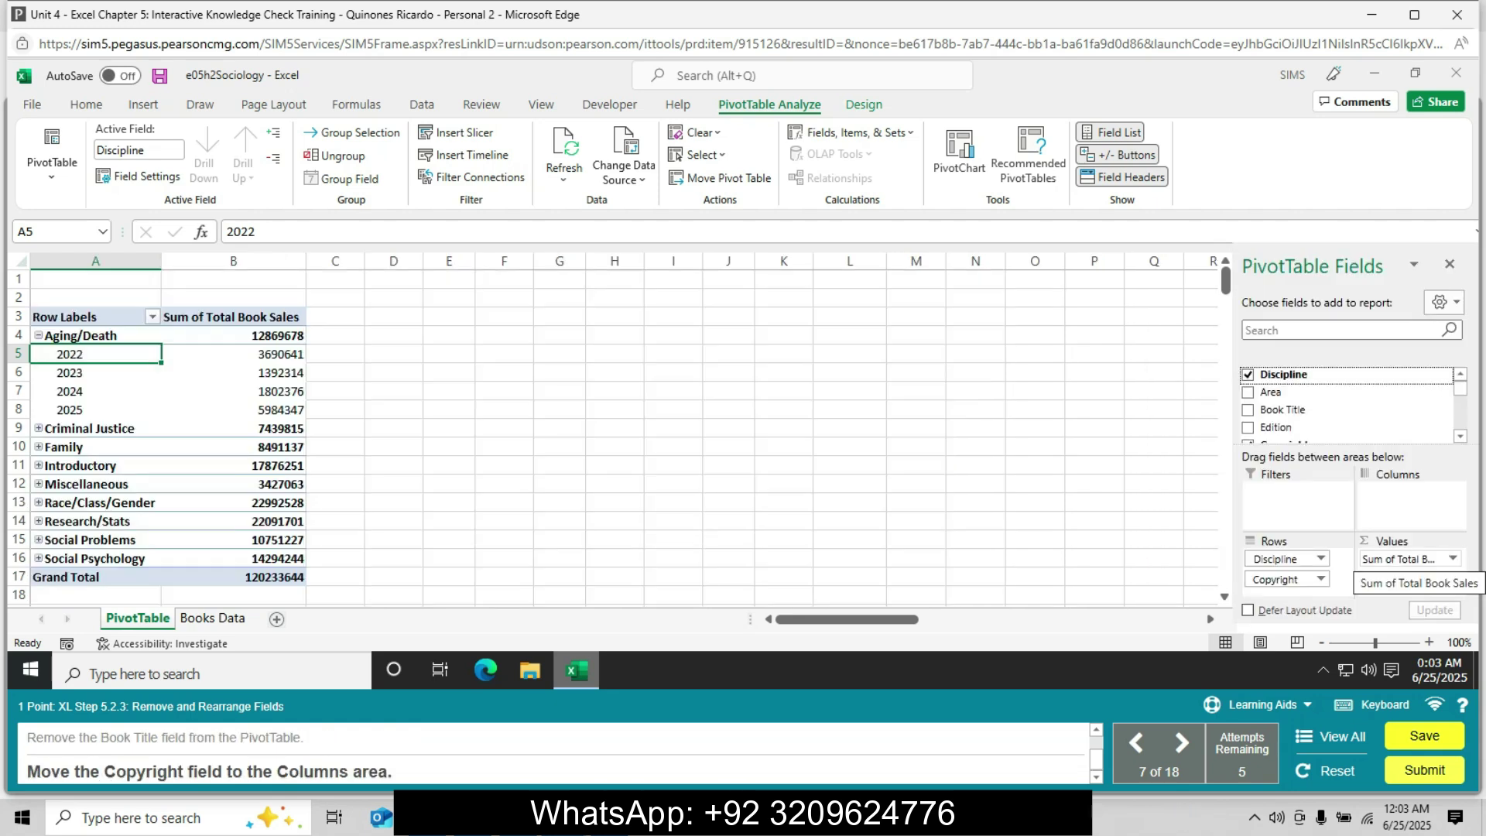
Move the Copyright field from the Rows area to the Columns area of the PivotTable.
left_click(1321, 579)
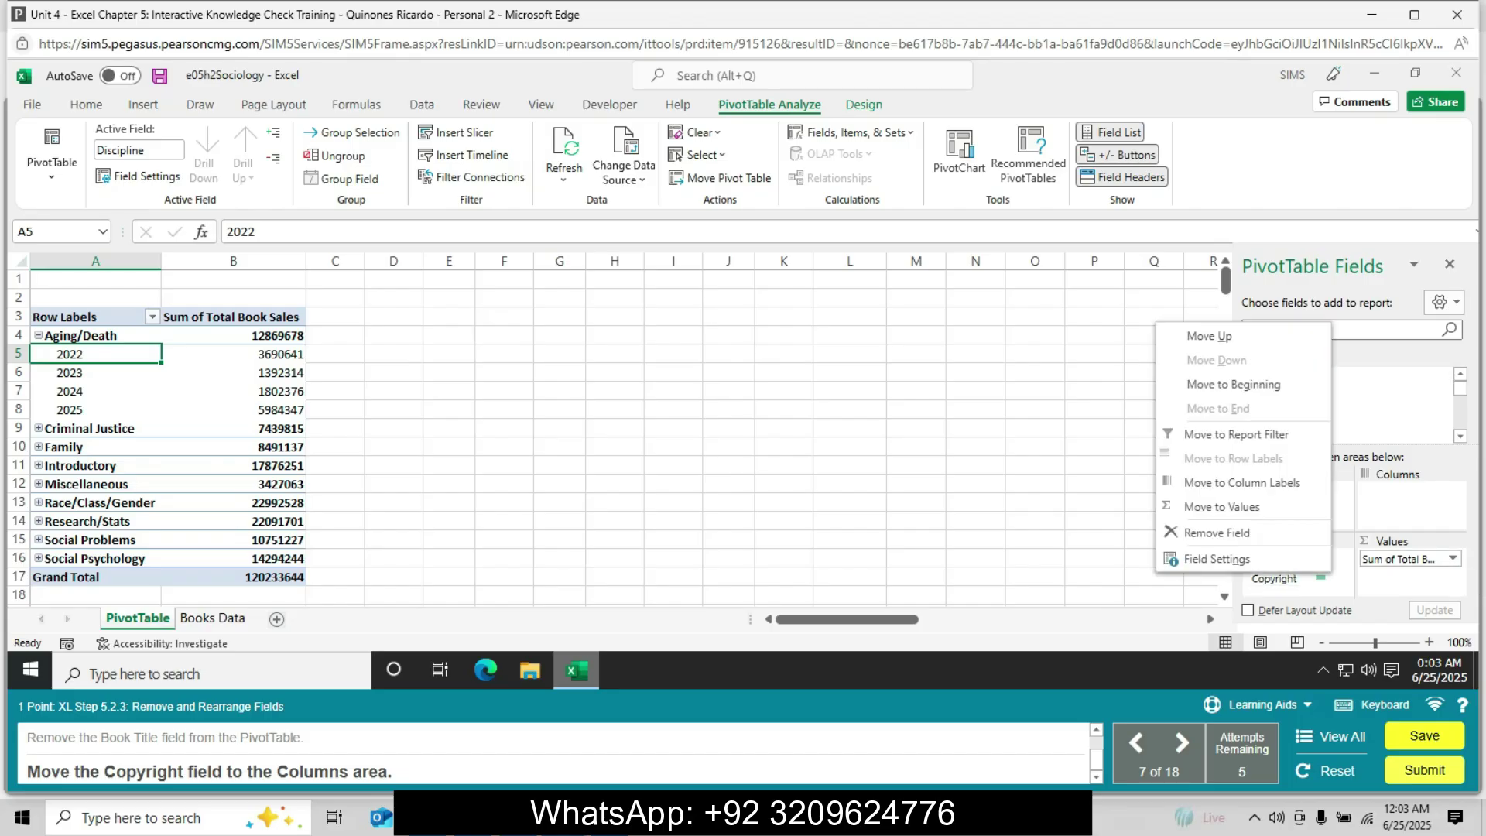
left_click_drag(1277, 579, 1401, 495)
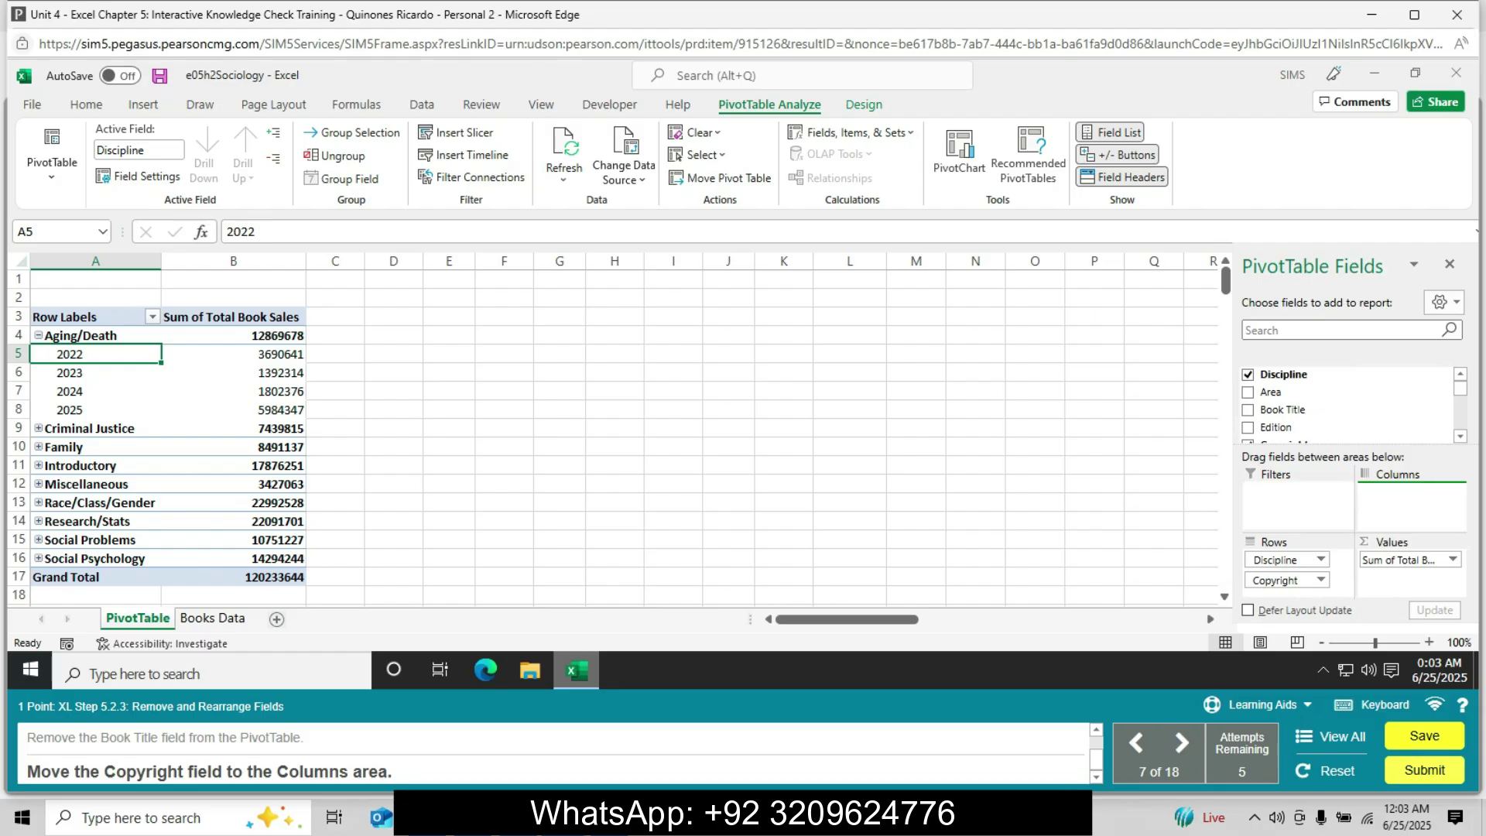